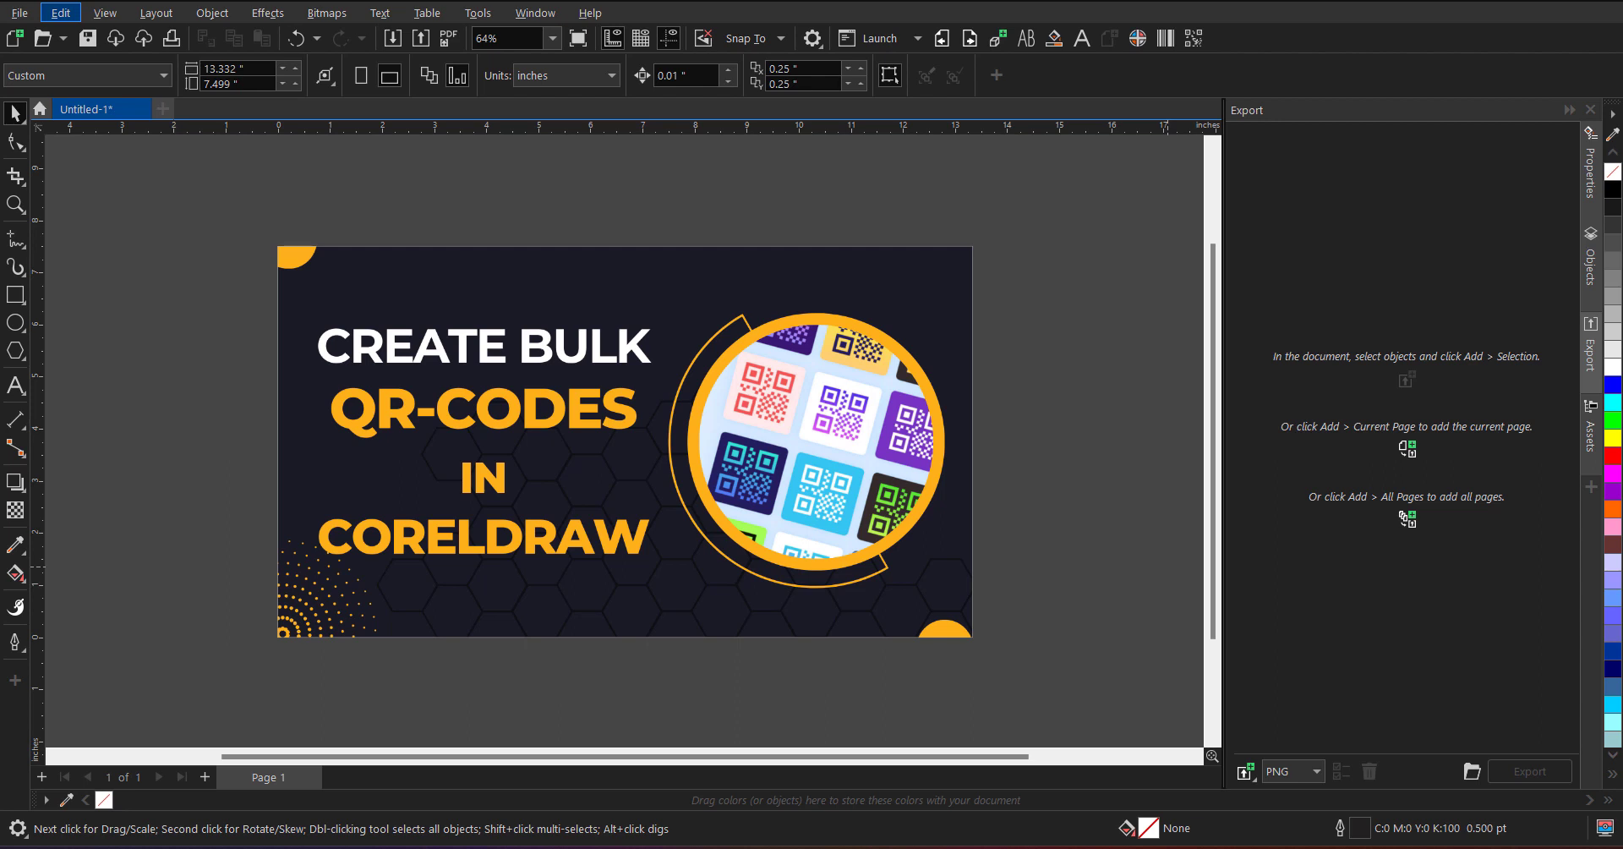
Create a new blank Government Legal 8.5 x 13 in document and bring up Print Merge
left_click(634, 457)
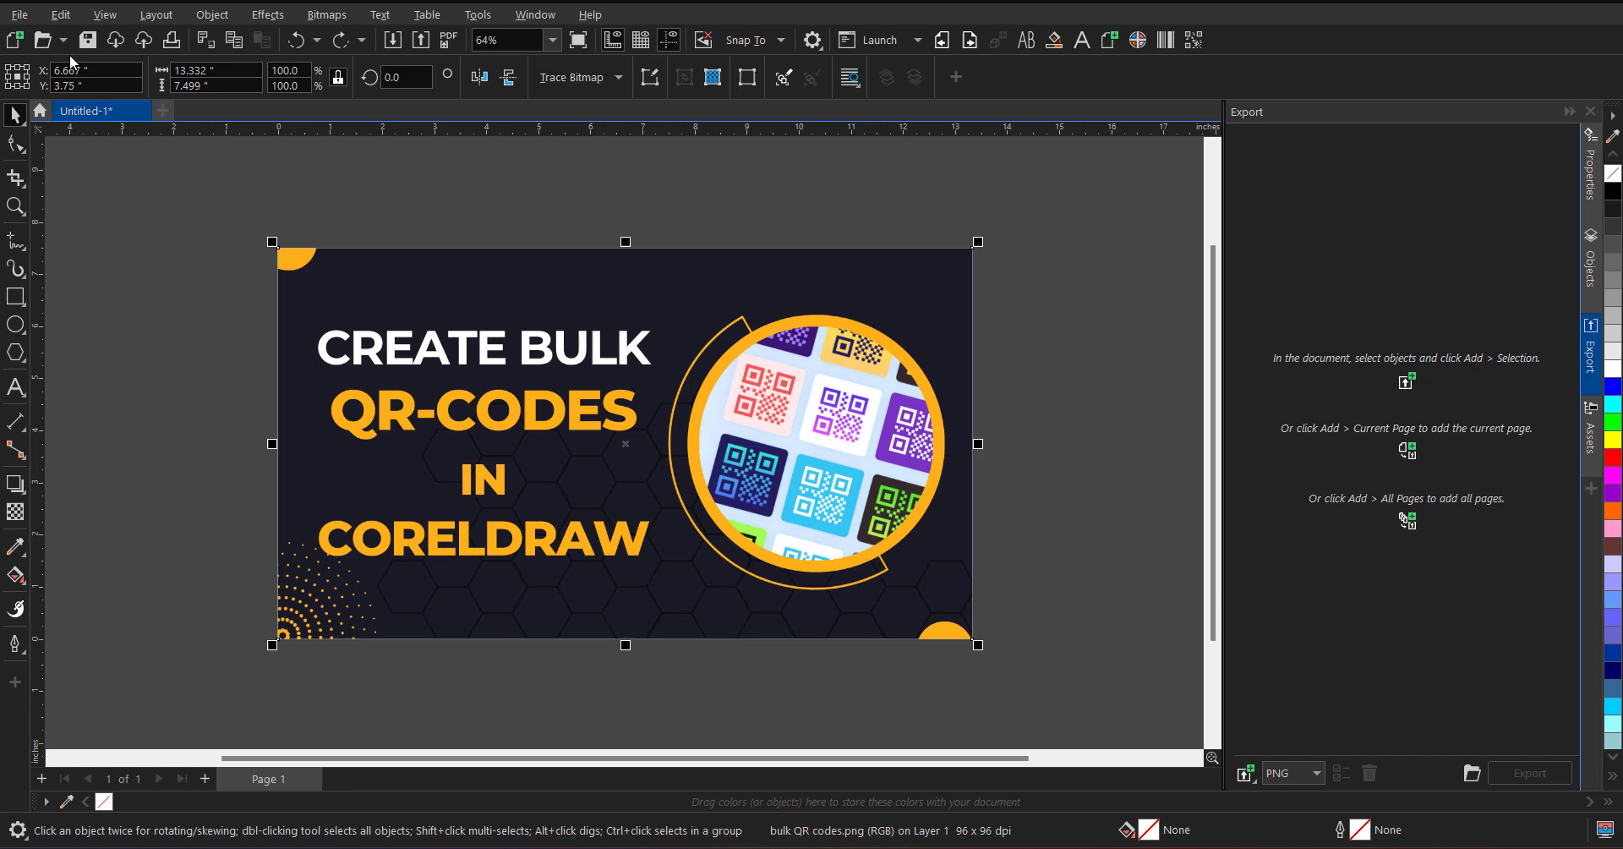
left_click(20, 14)
left_click(50, 38)
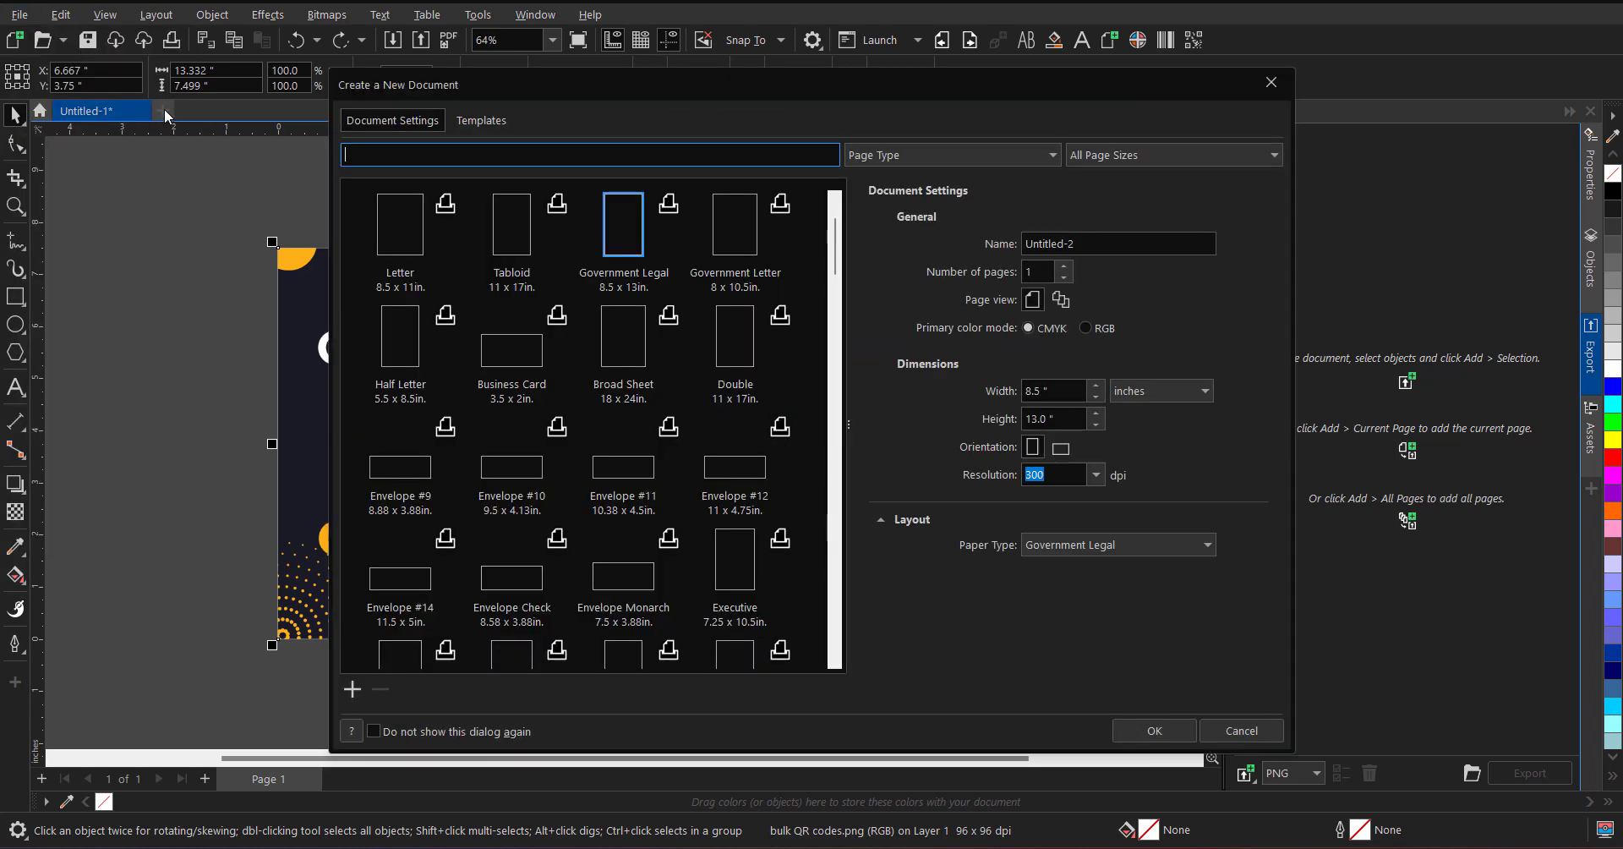
left_click(1120, 827)
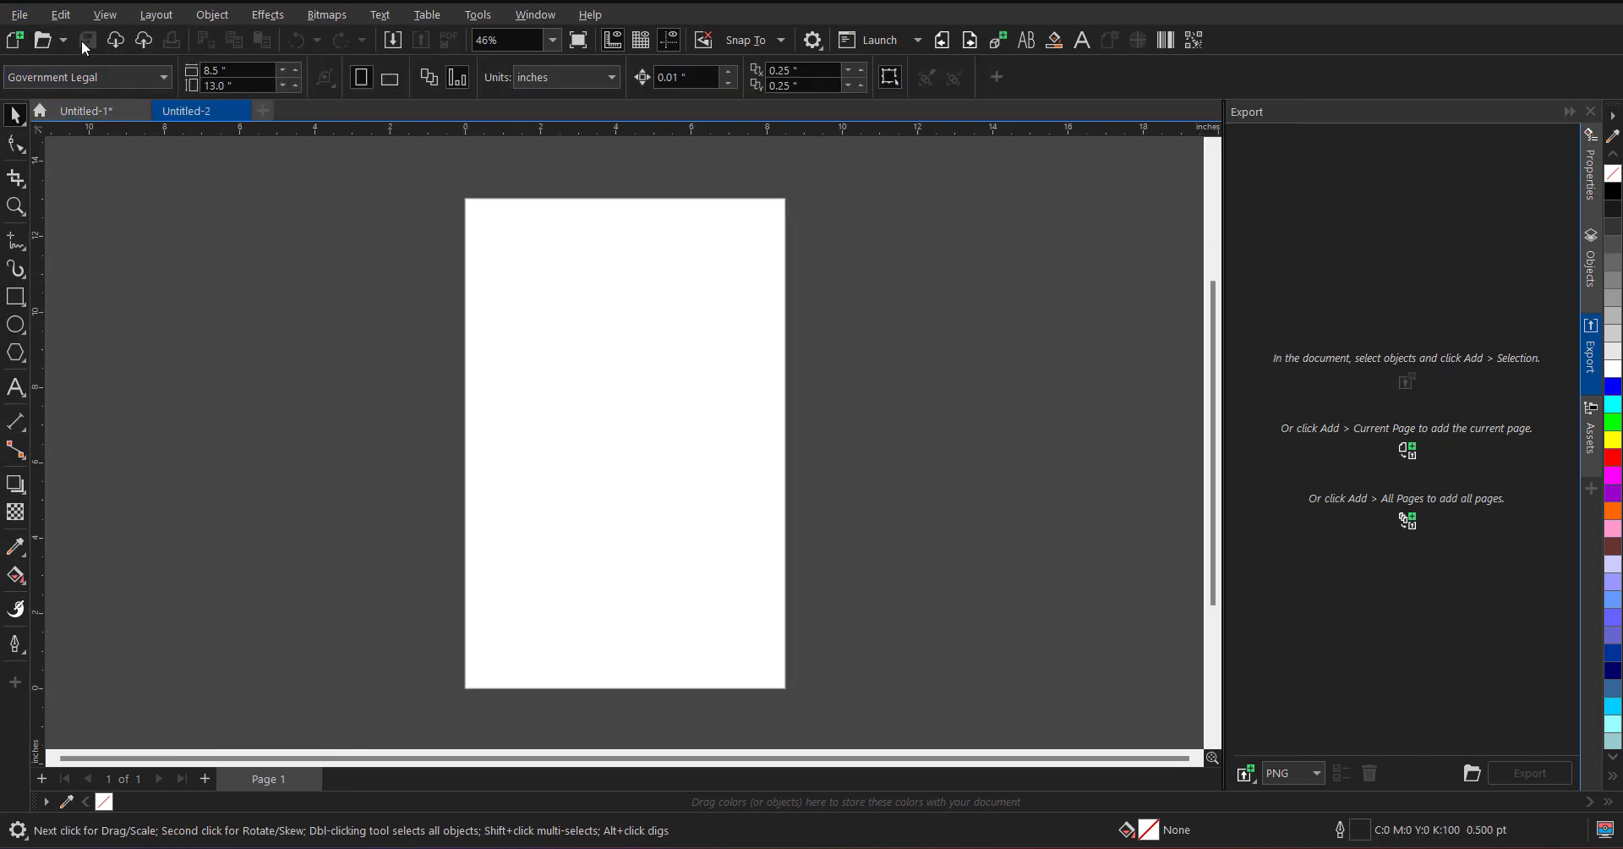
left_click(19, 15)
mouse_move(116, 477)
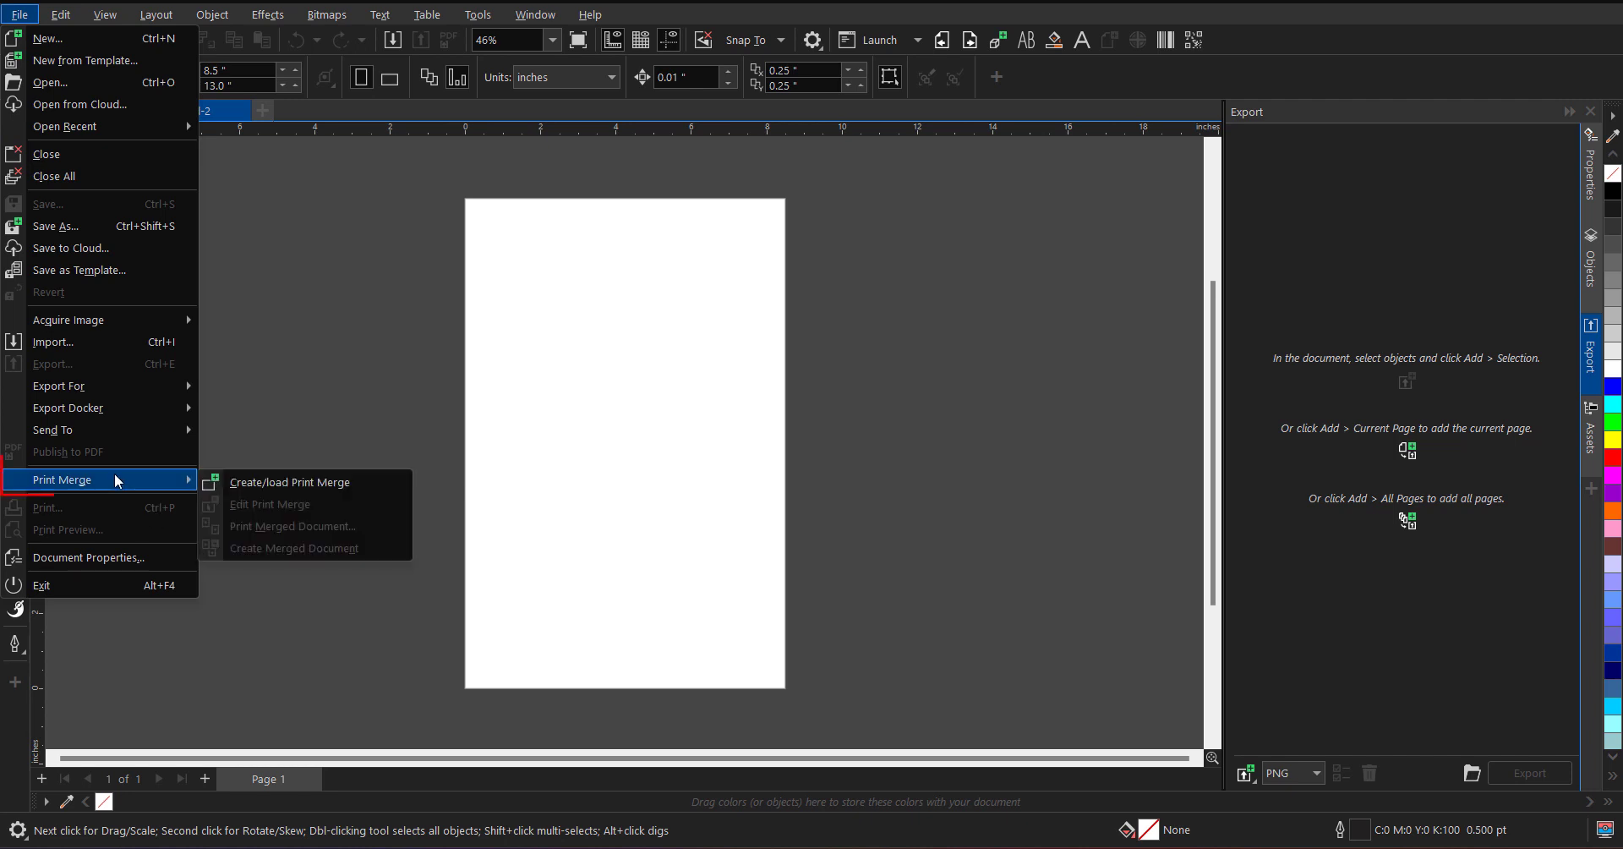
Start a new print merge and begin importing a data source file
left_click(338, 480)
left_click_drag(712, 128, 608, 140)
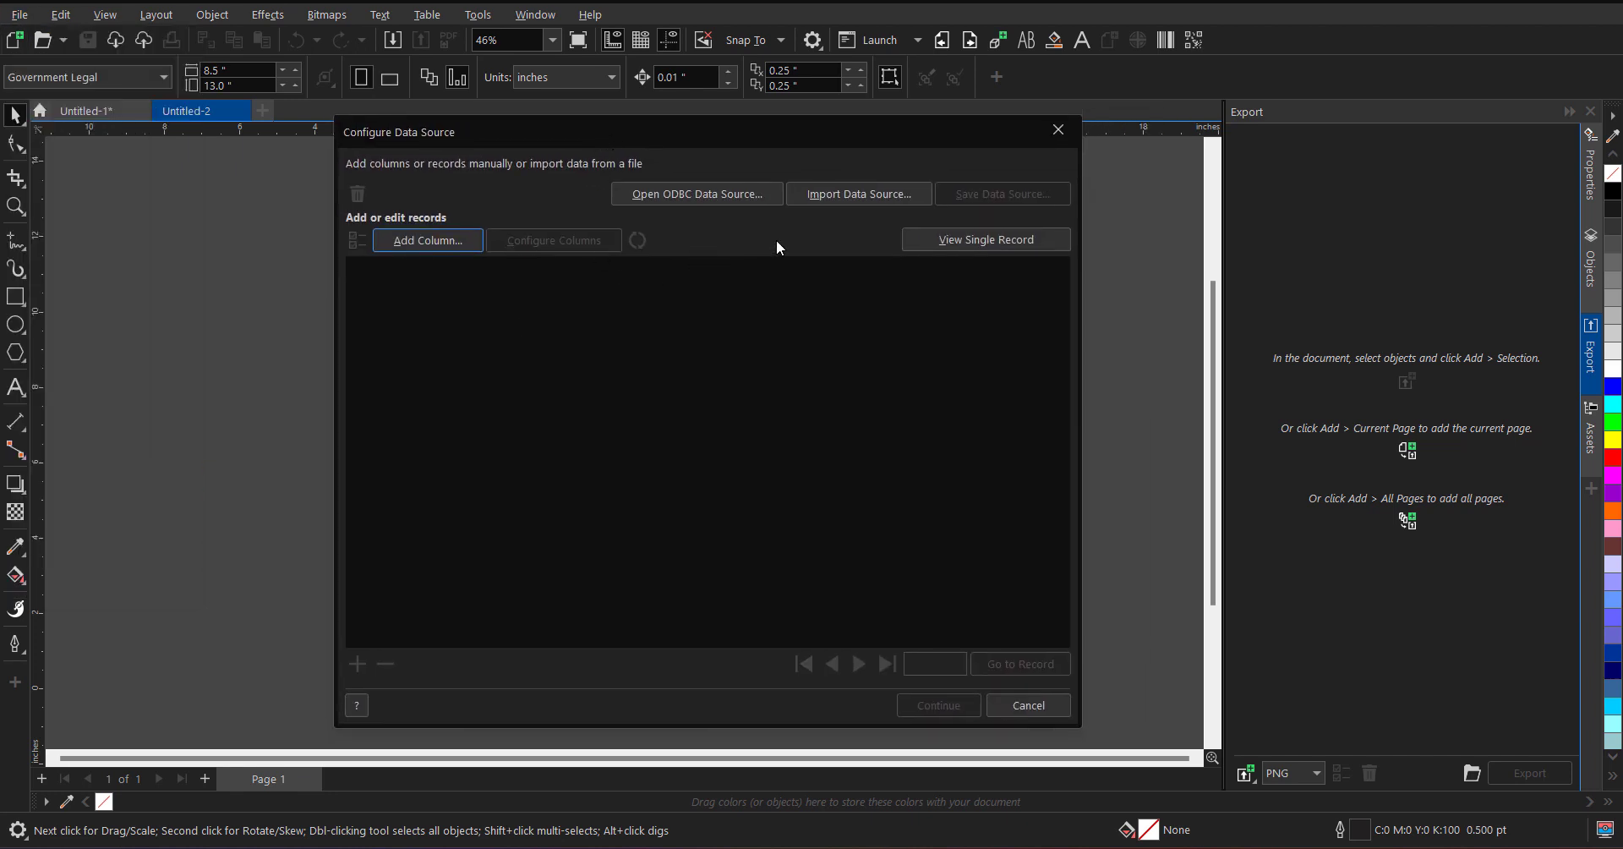
left_click(850, 194)
left_click_drag(814, 235, 748, 223)
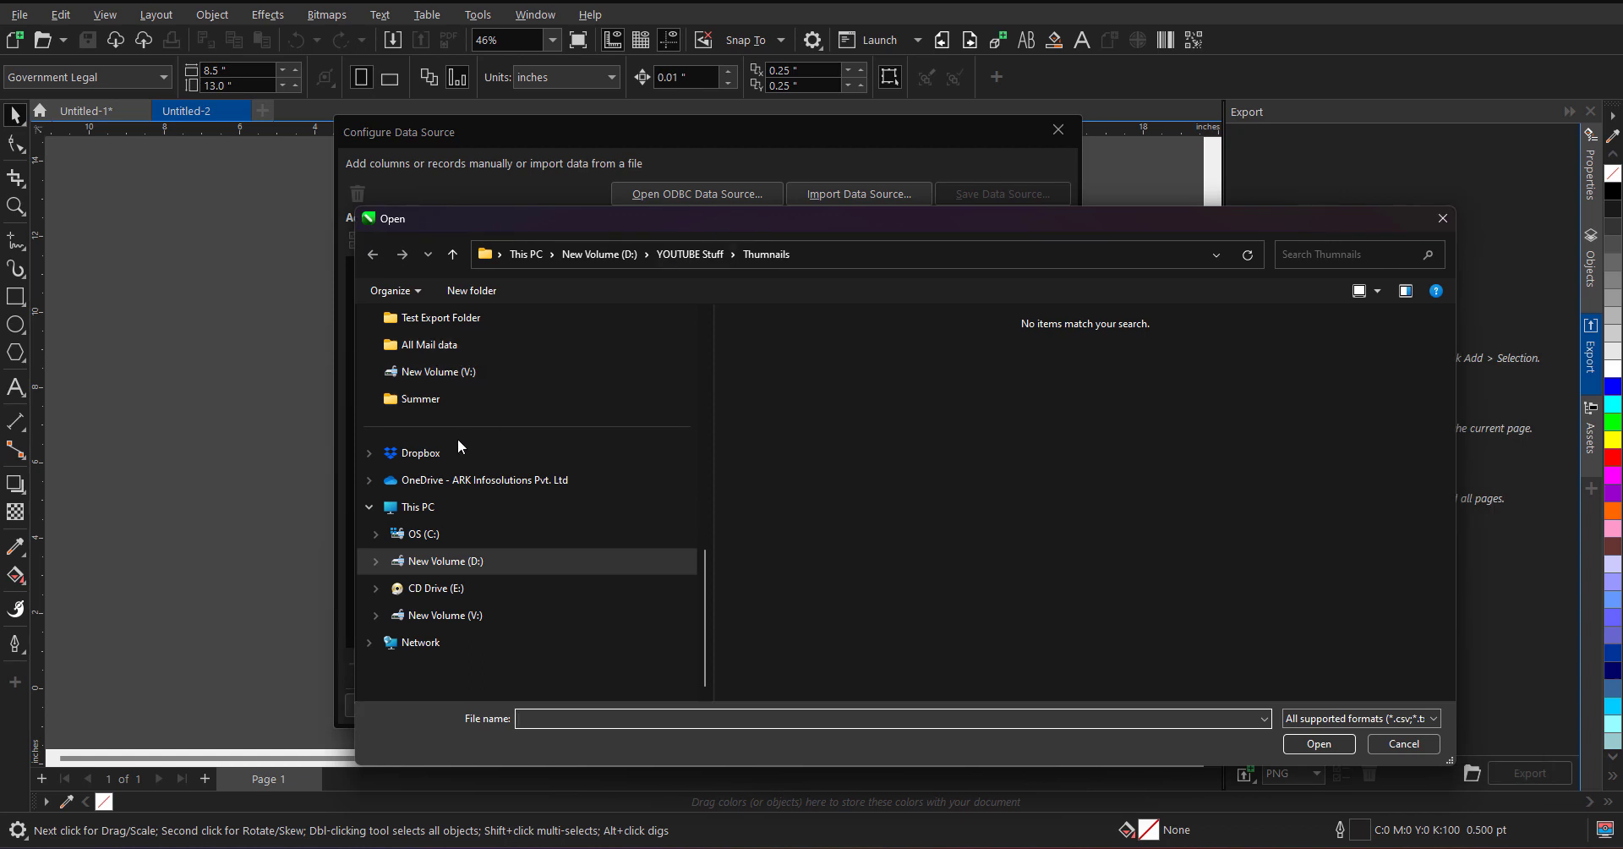
scroll(458, 438, "up", 5)
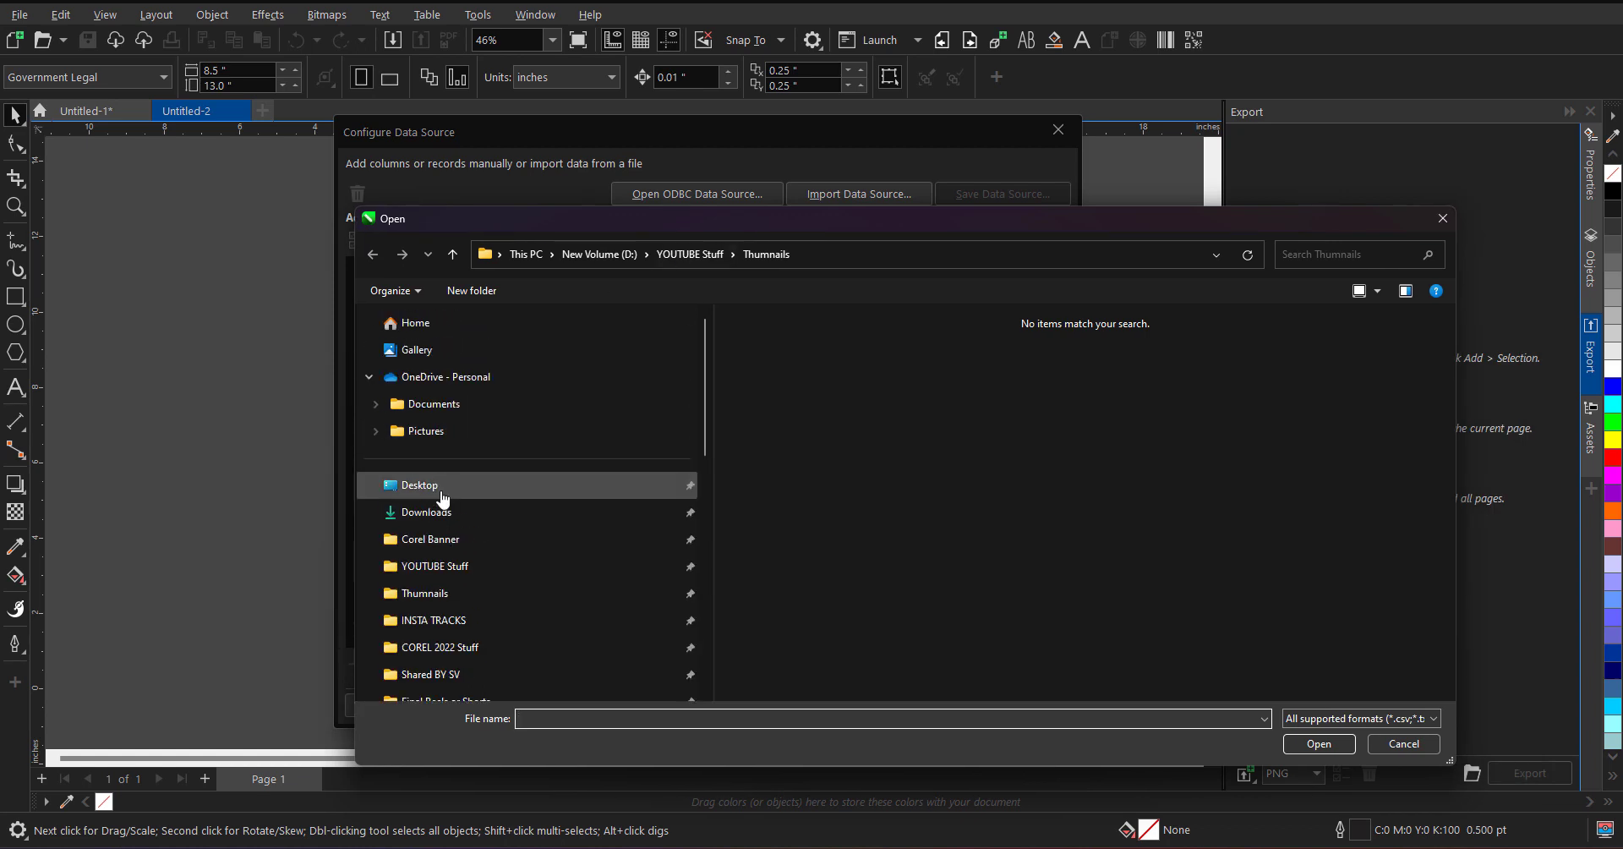
Load QR Codes-2.xlsx from the Desktop as the merge data
left_click(440, 493)
left_click(1175, 617)
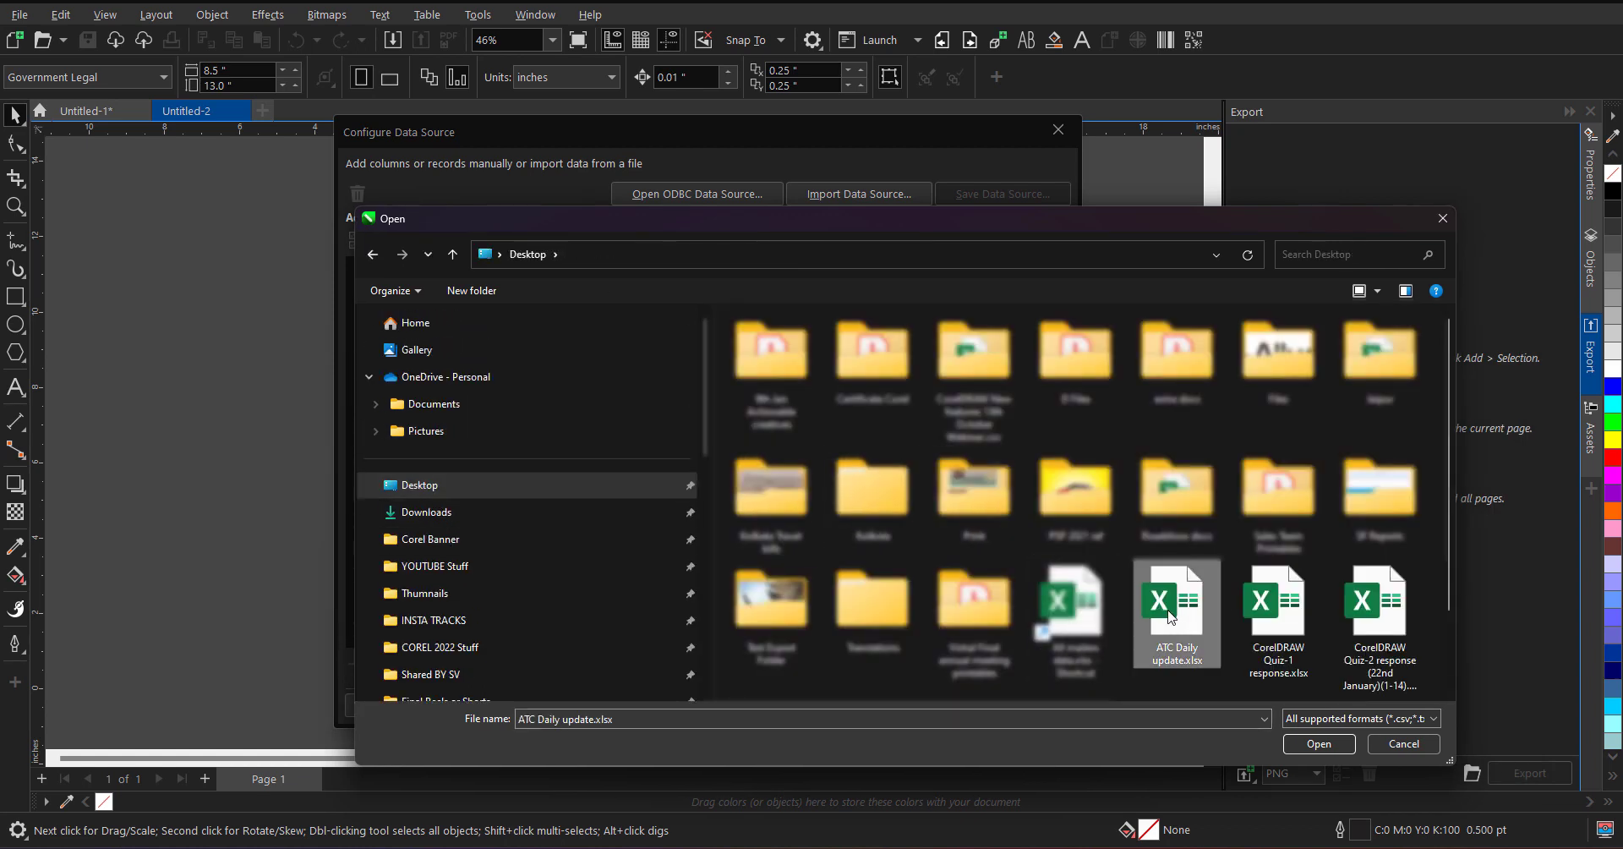
scroll(1166, 617, "down", 1)
left_click(1167, 617)
left_click(1292, 664)
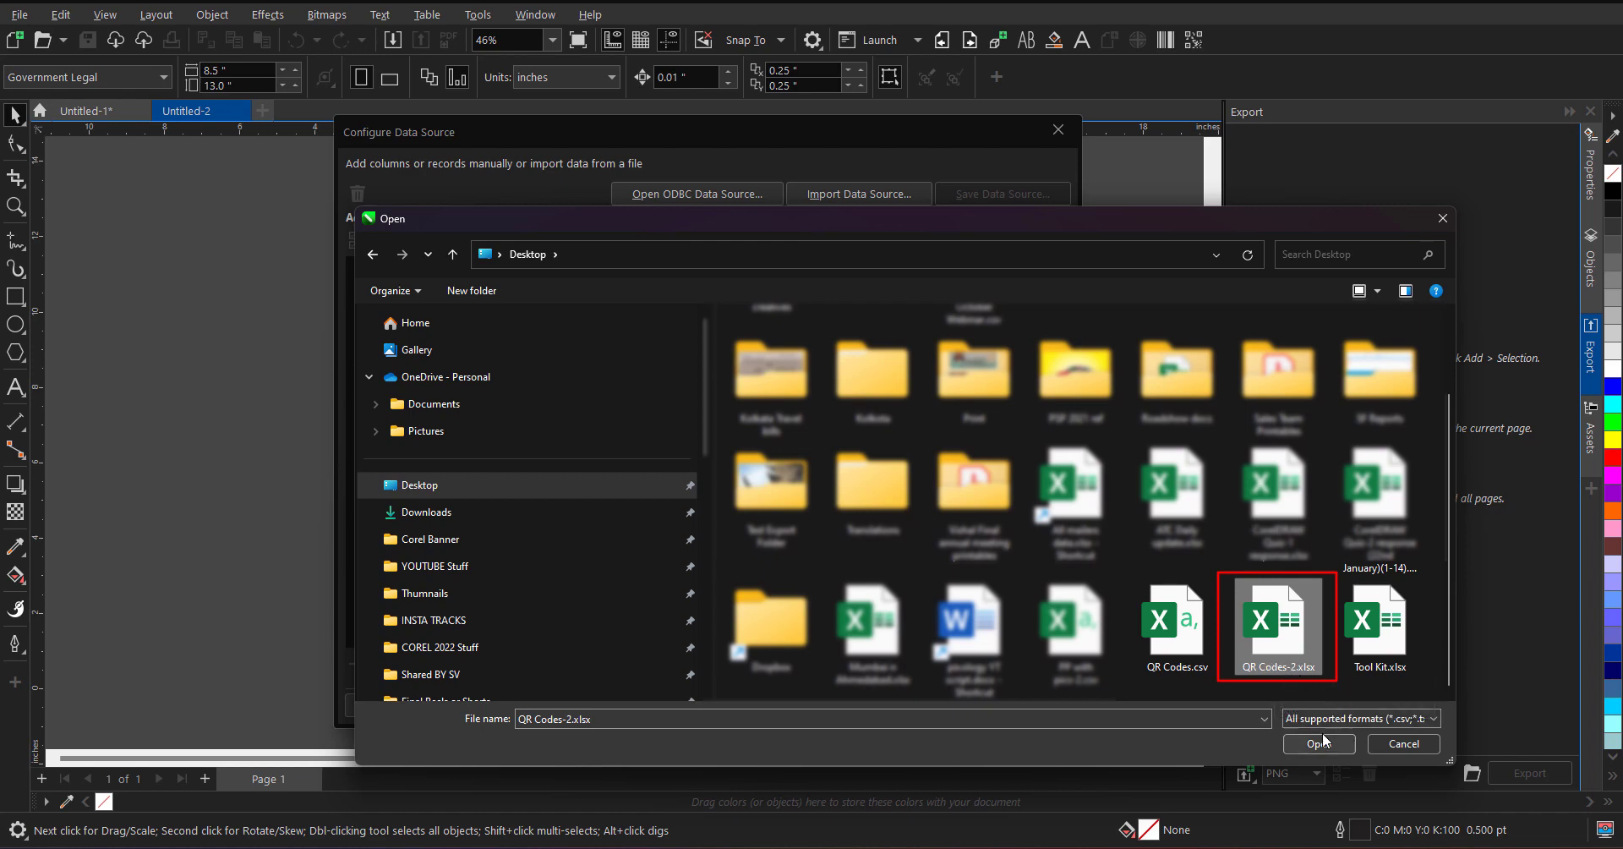
left_click(1302, 742)
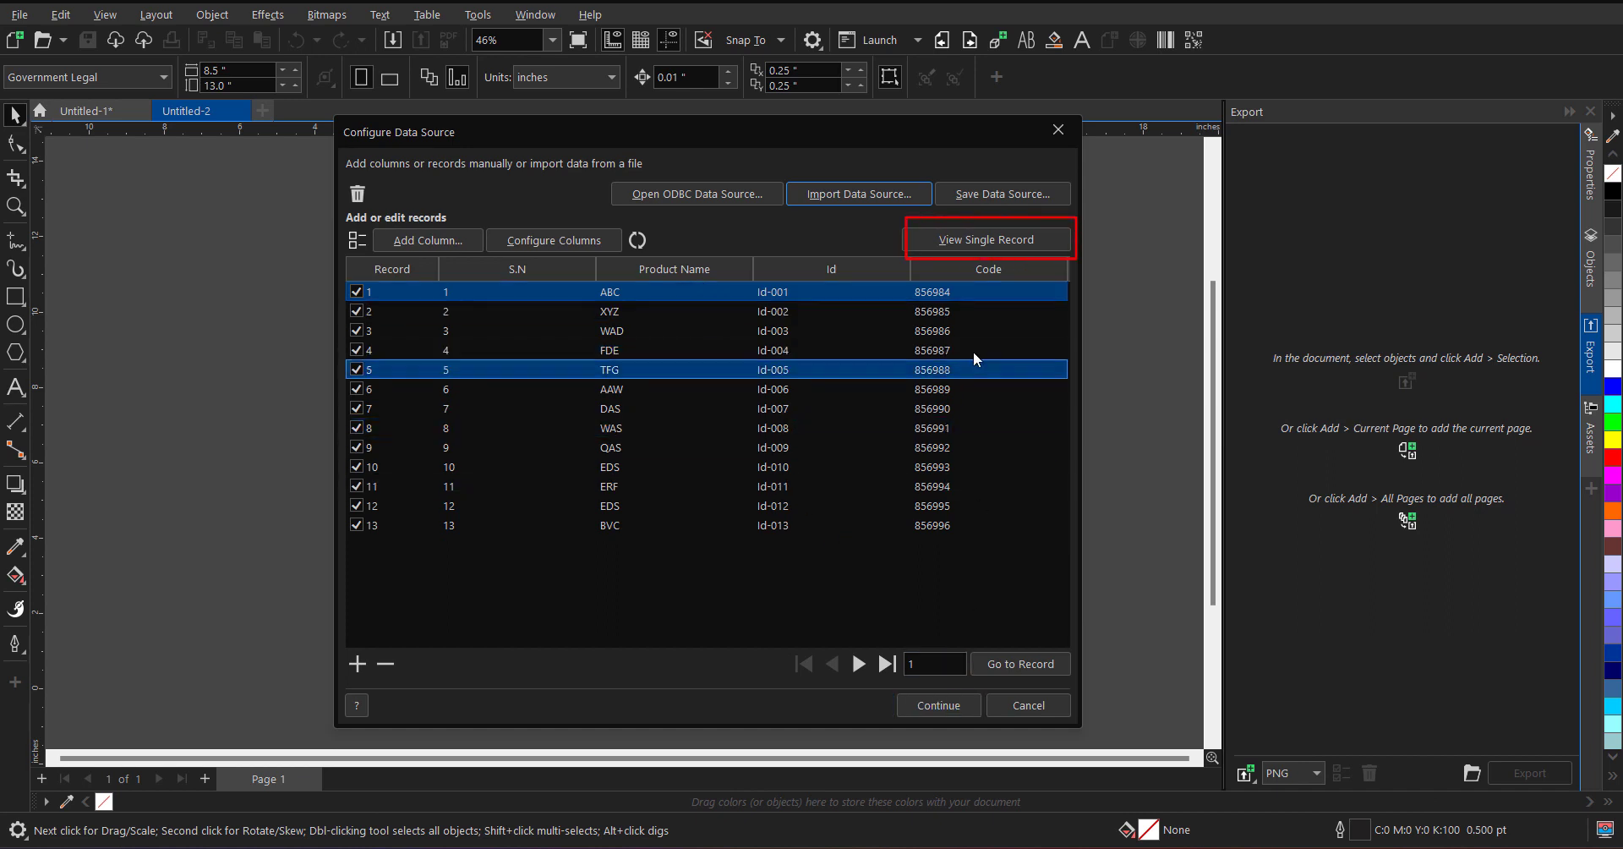
View records singly, jump to record 13 (BVC, 856996), and accept the data source
left_click(977, 242)
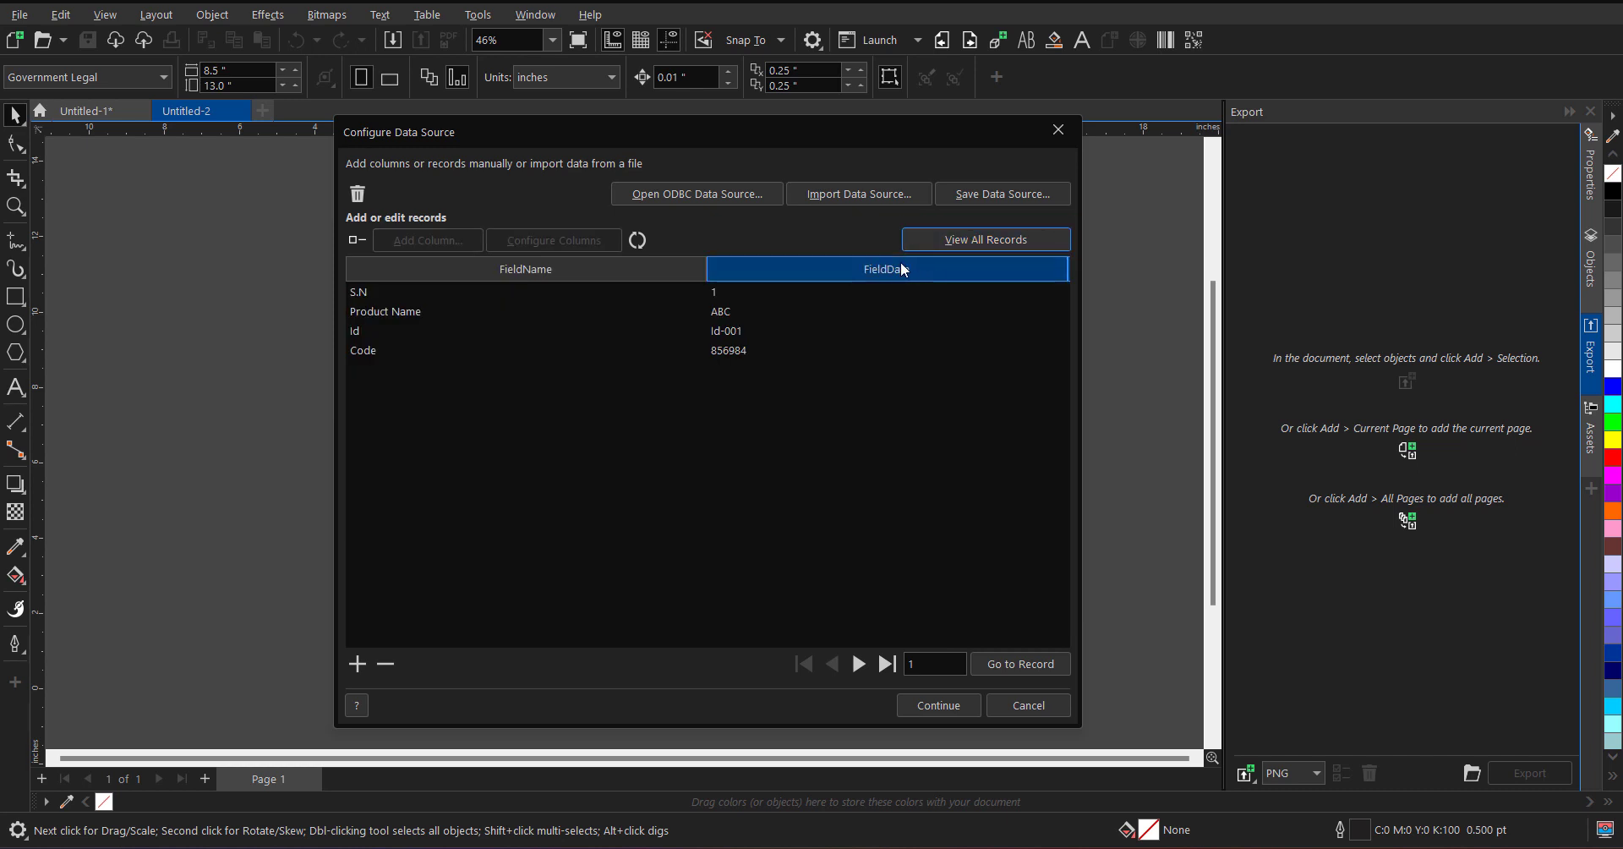
left_click(888, 665)
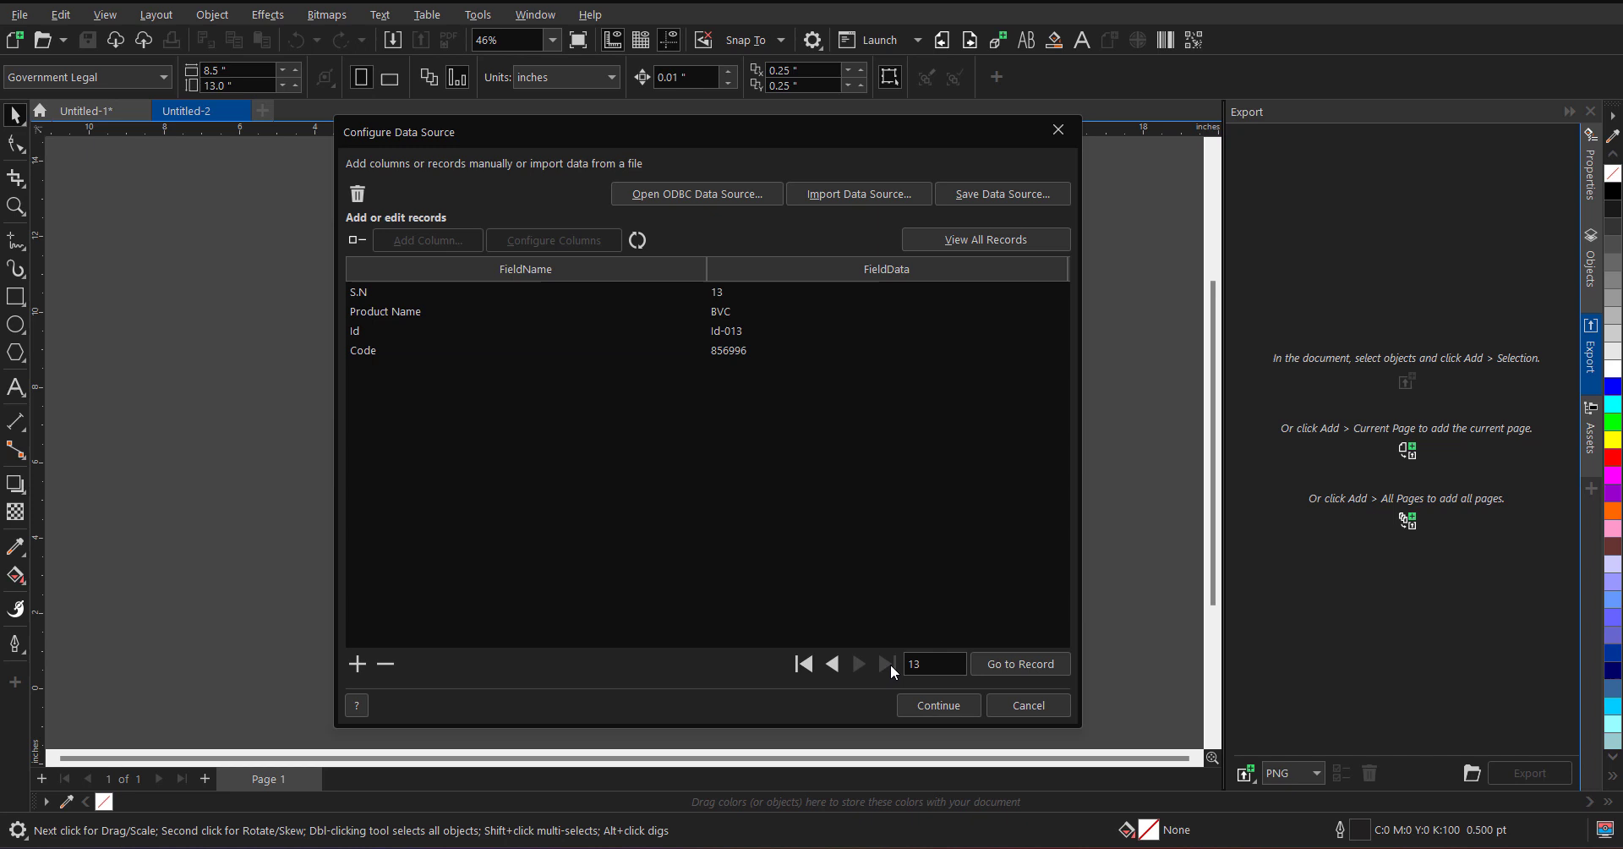
left_click(935, 706)
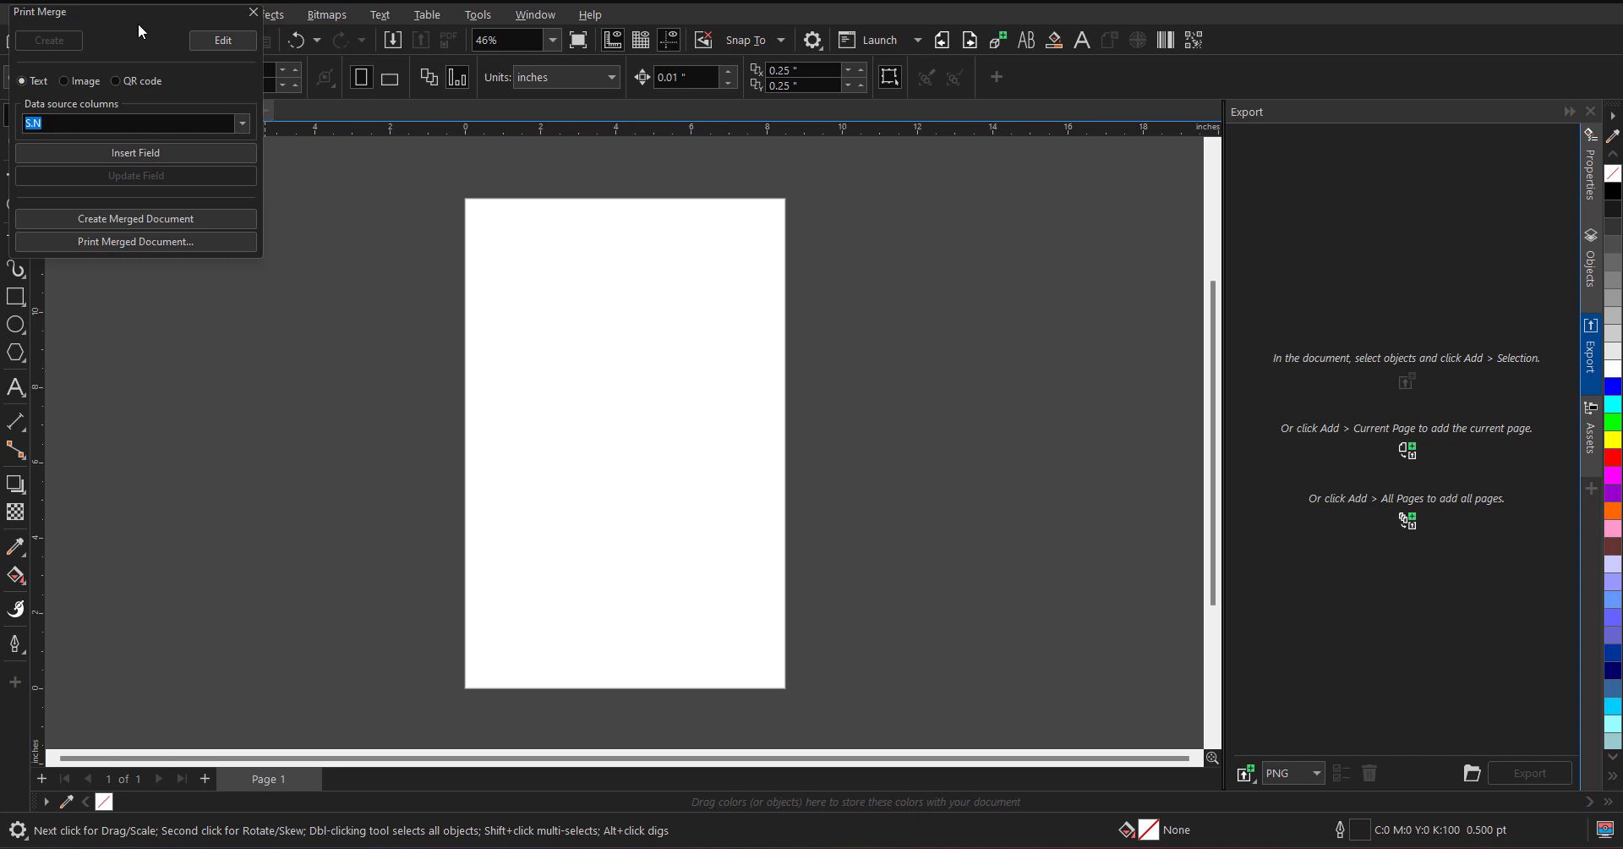
Choose the Code data column and set the merge field type to QR code
left_click_drag(130, 21, 269, 235)
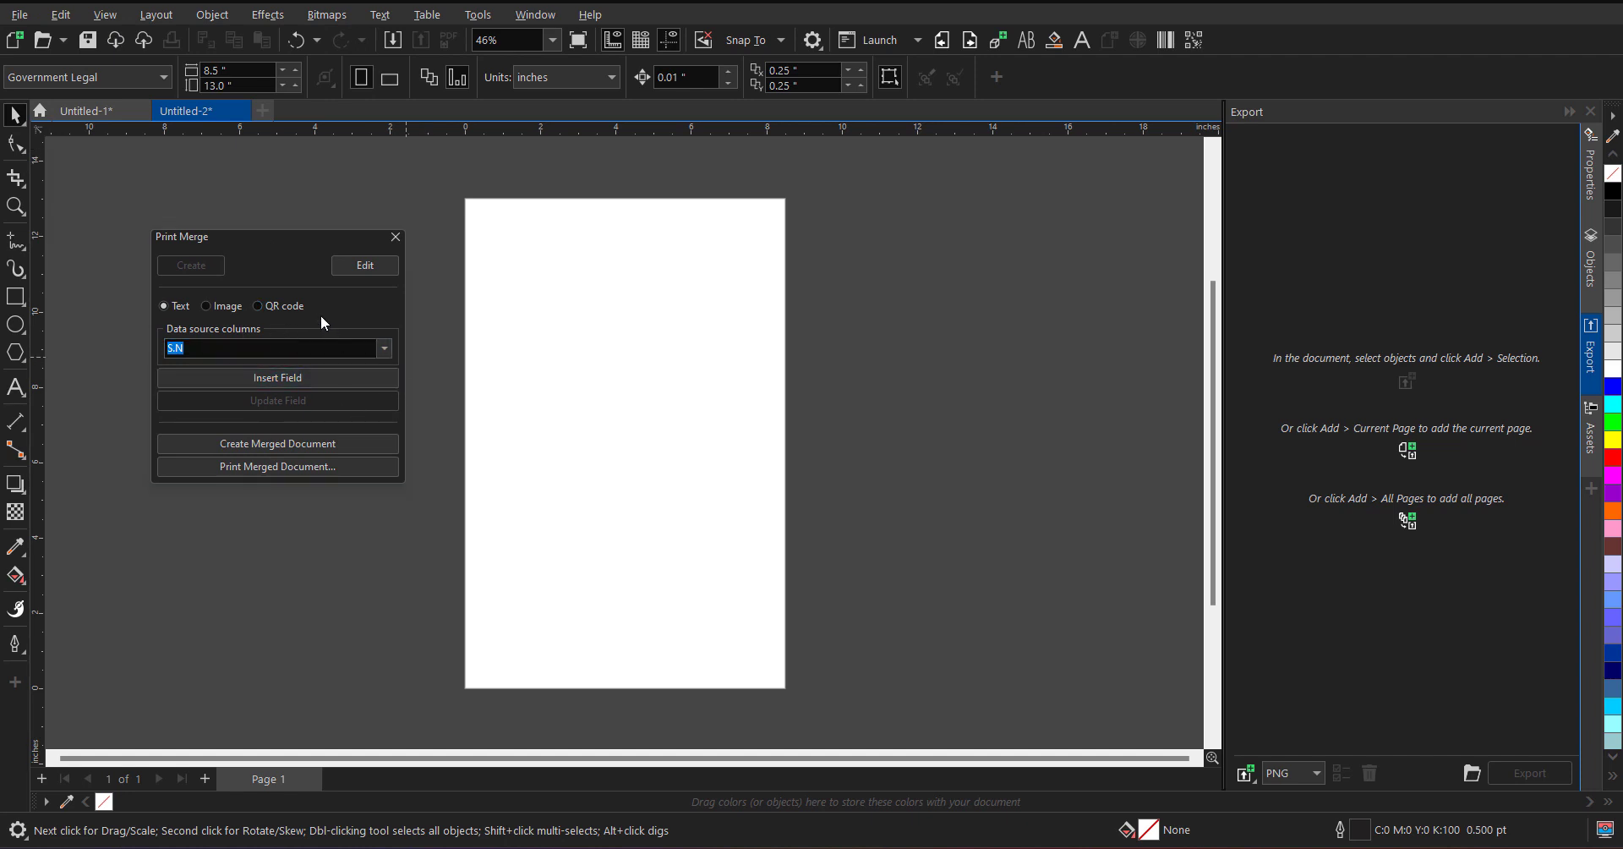
left_click(385, 349)
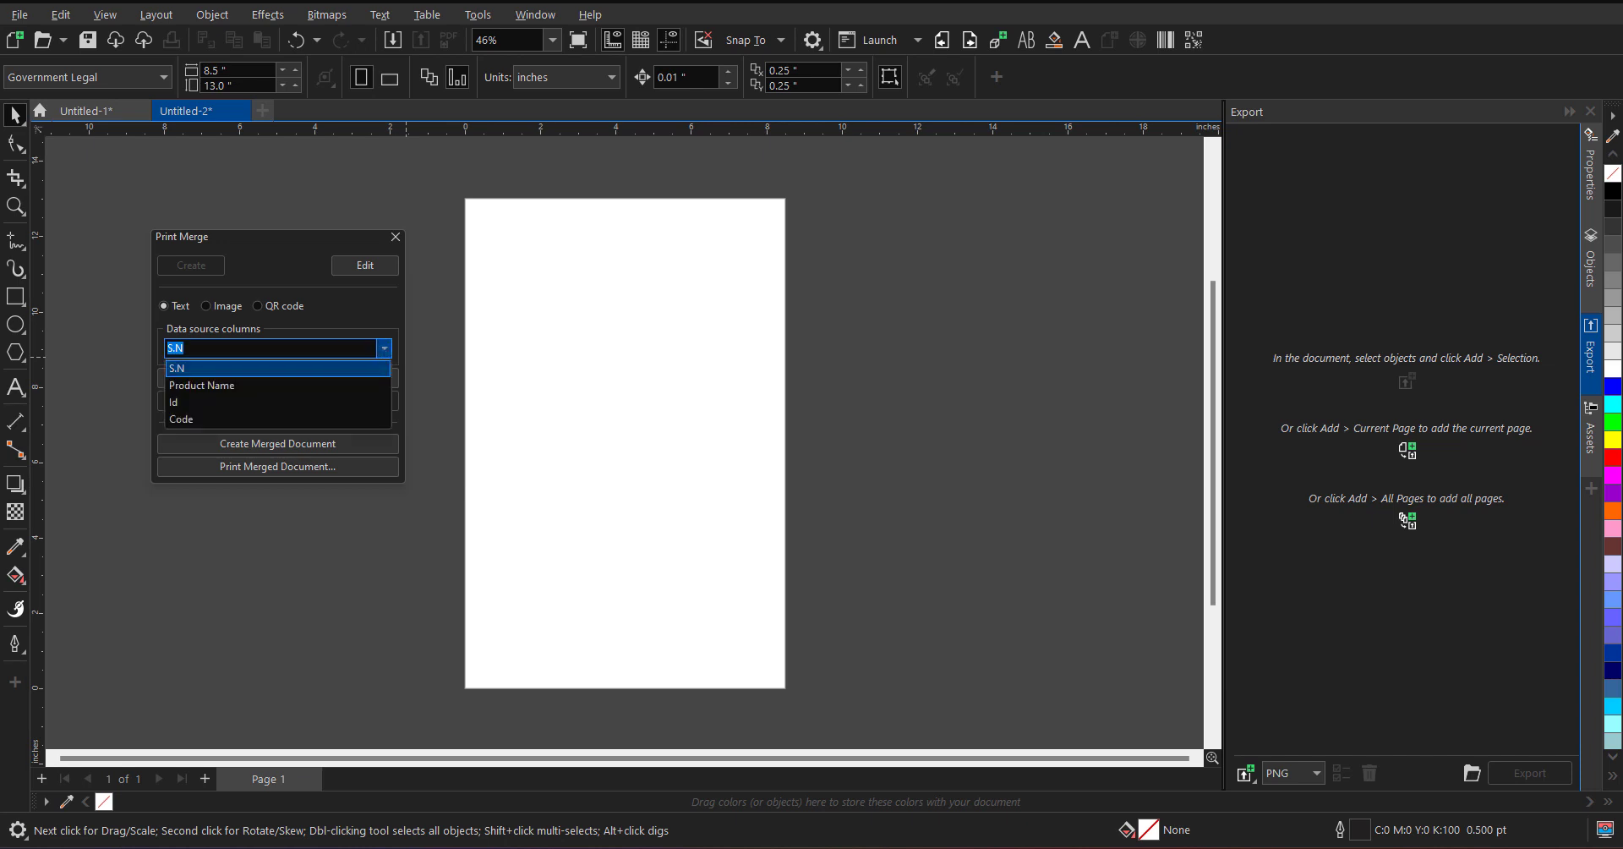
left_click(196, 419)
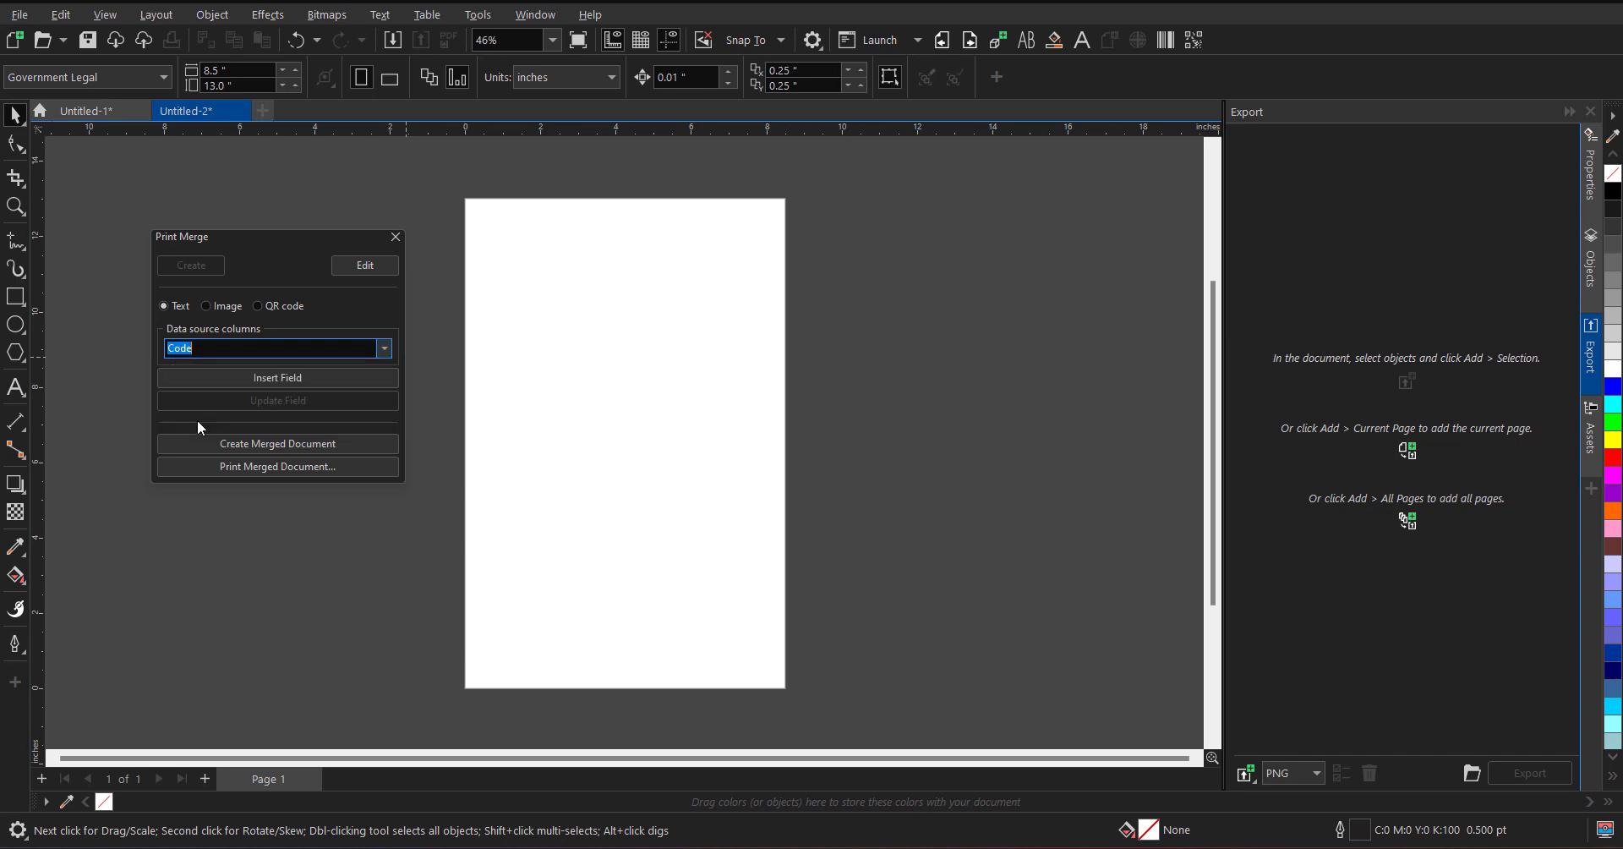
left_click(276, 307)
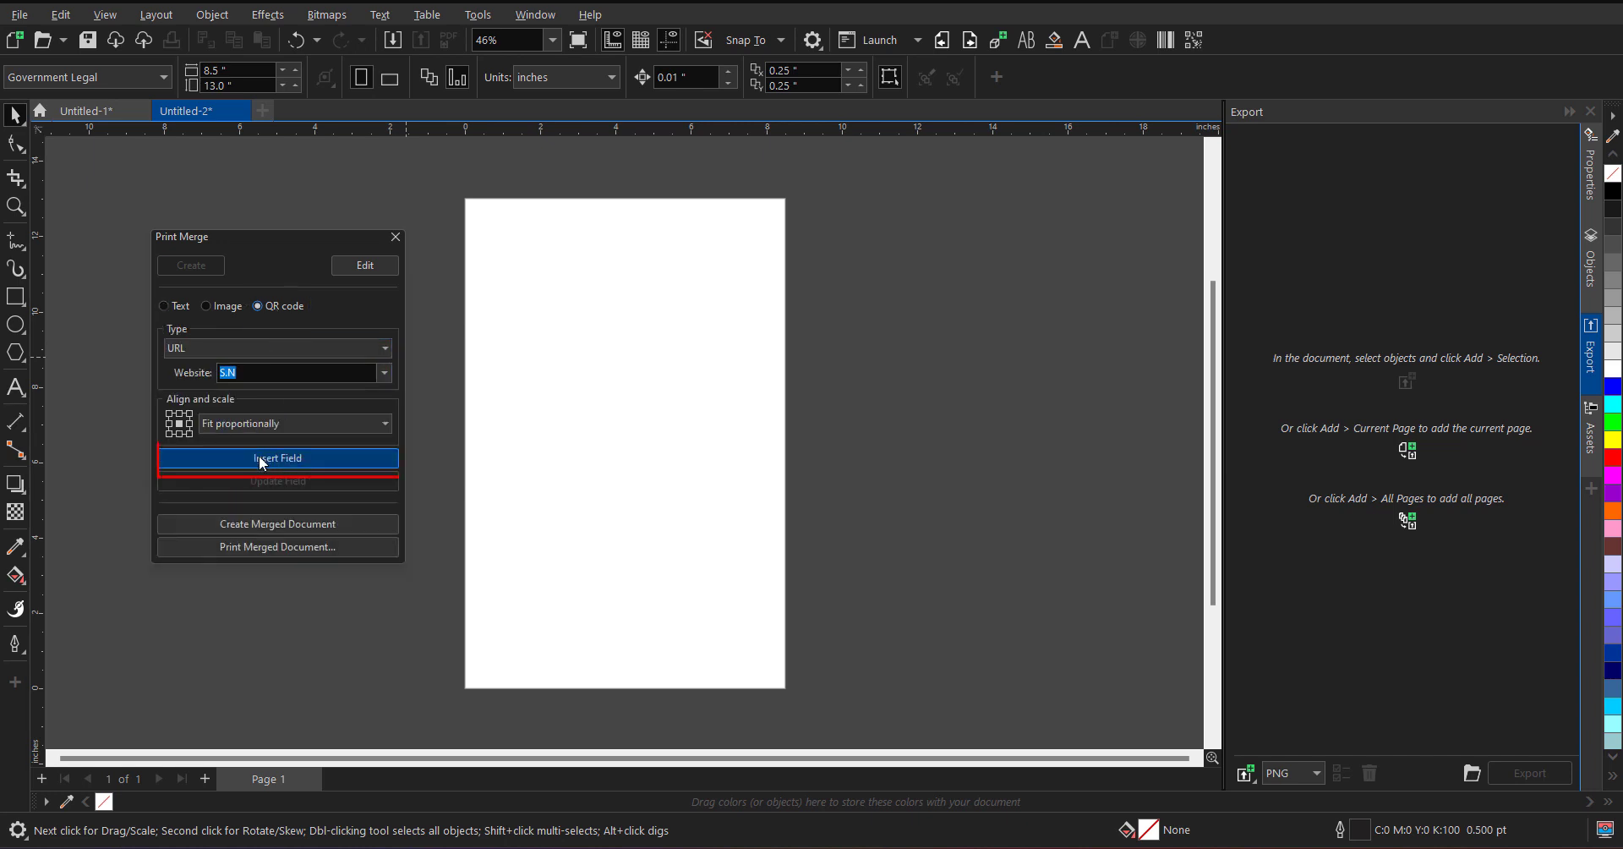
Place the QR code field on the page and base it on the Product Name column
left_click(259, 457)
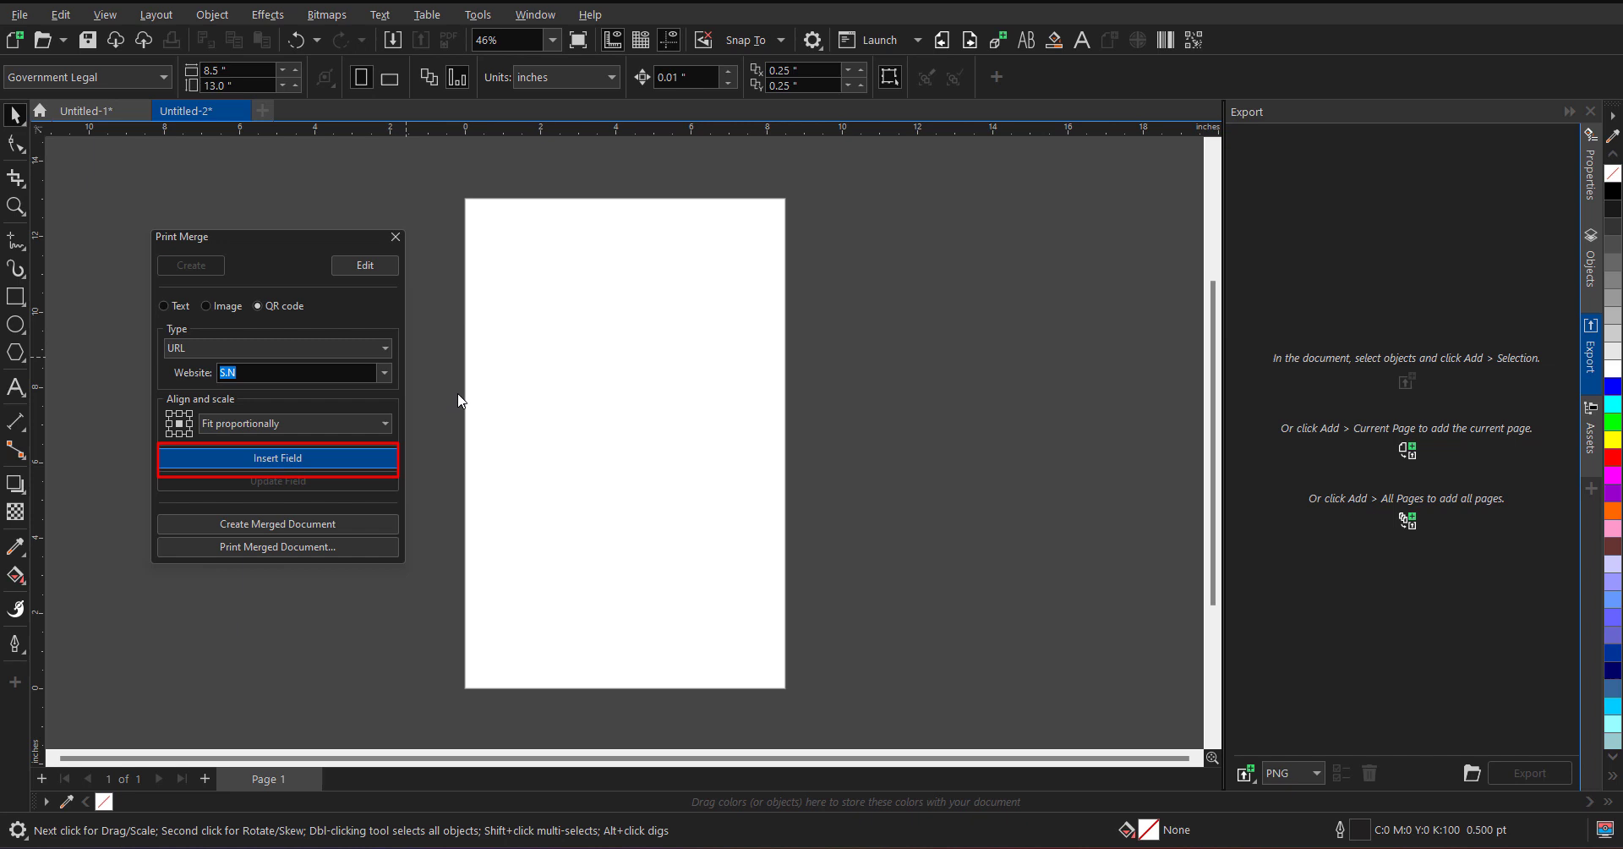
left_click(621, 393)
left_click_drag(641, 423, 651, 393)
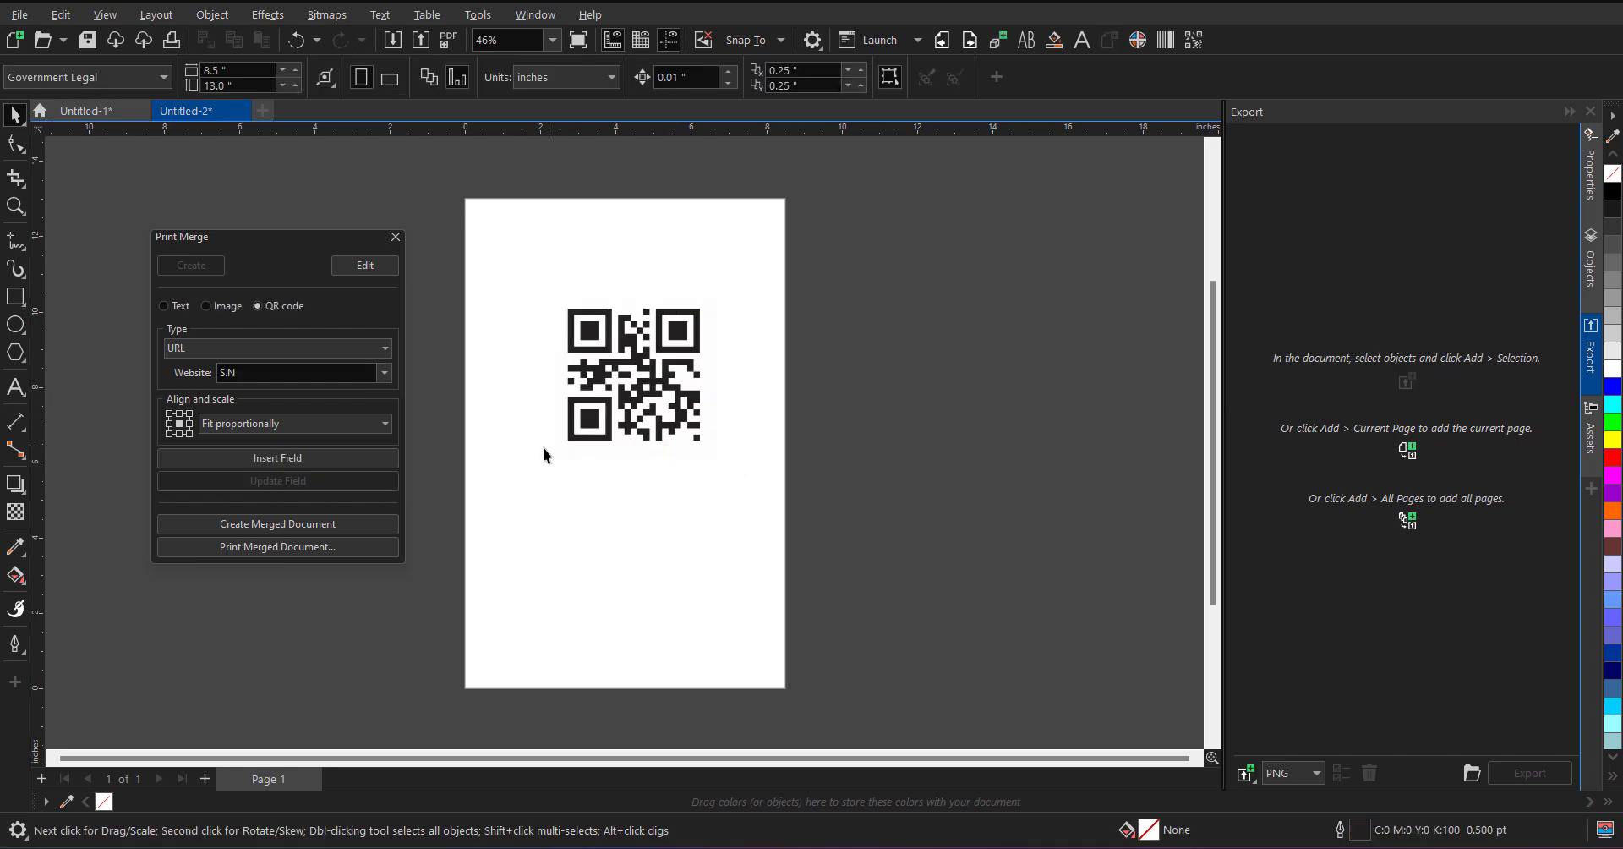
left_click(384, 373)
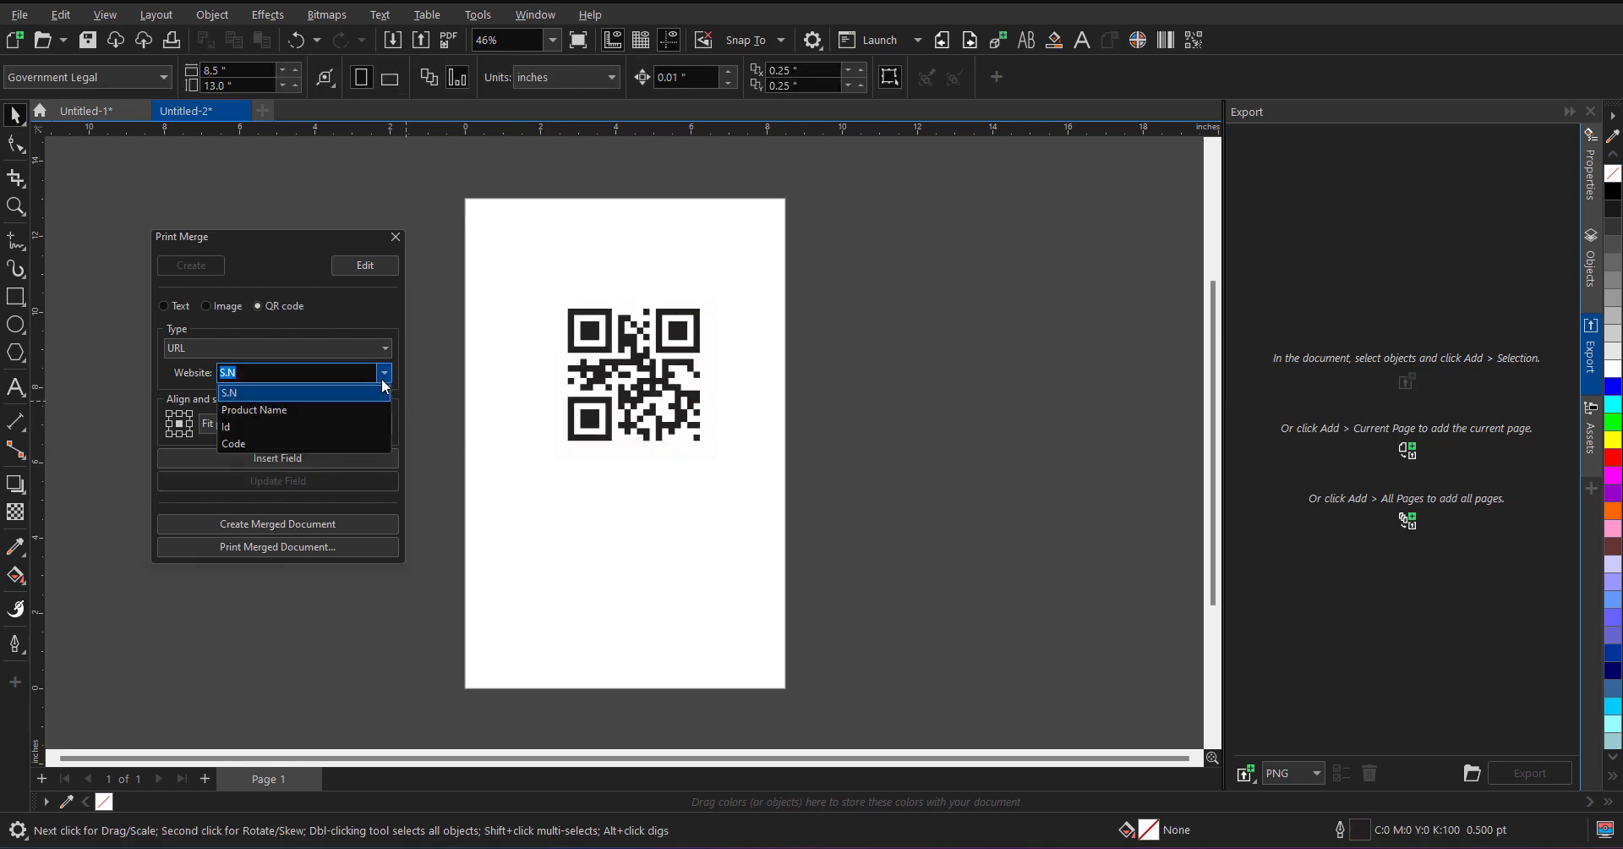
left_click(252, 411)
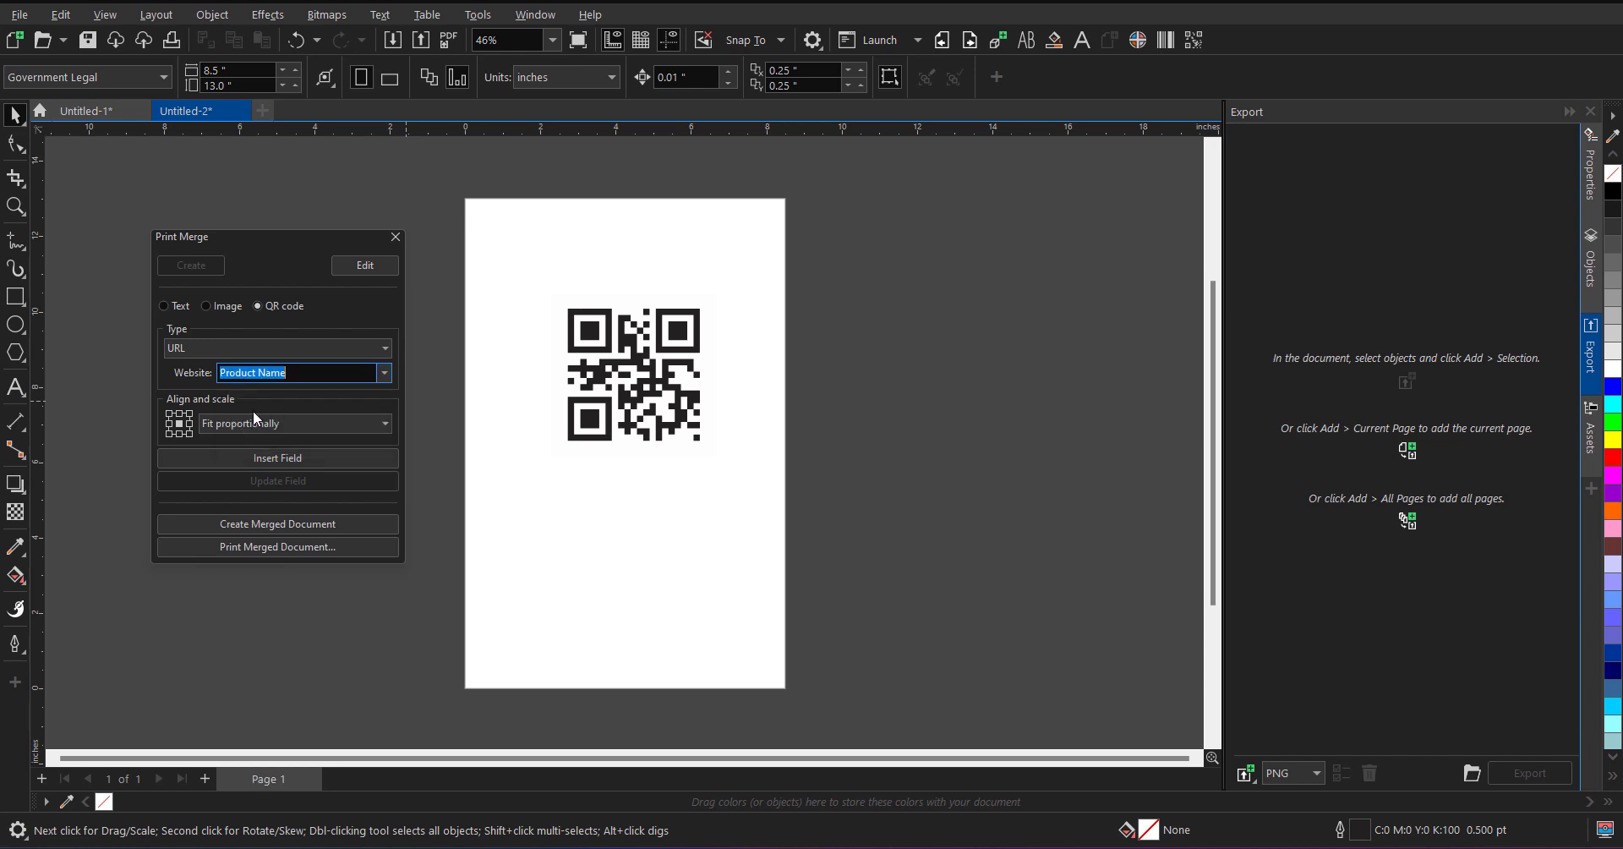
left_click(272, 455)
Insert a Product Name text merge field (Arial 24 pt) just beneath the QR code
left_click(177, 307)
left_click(274, 378)
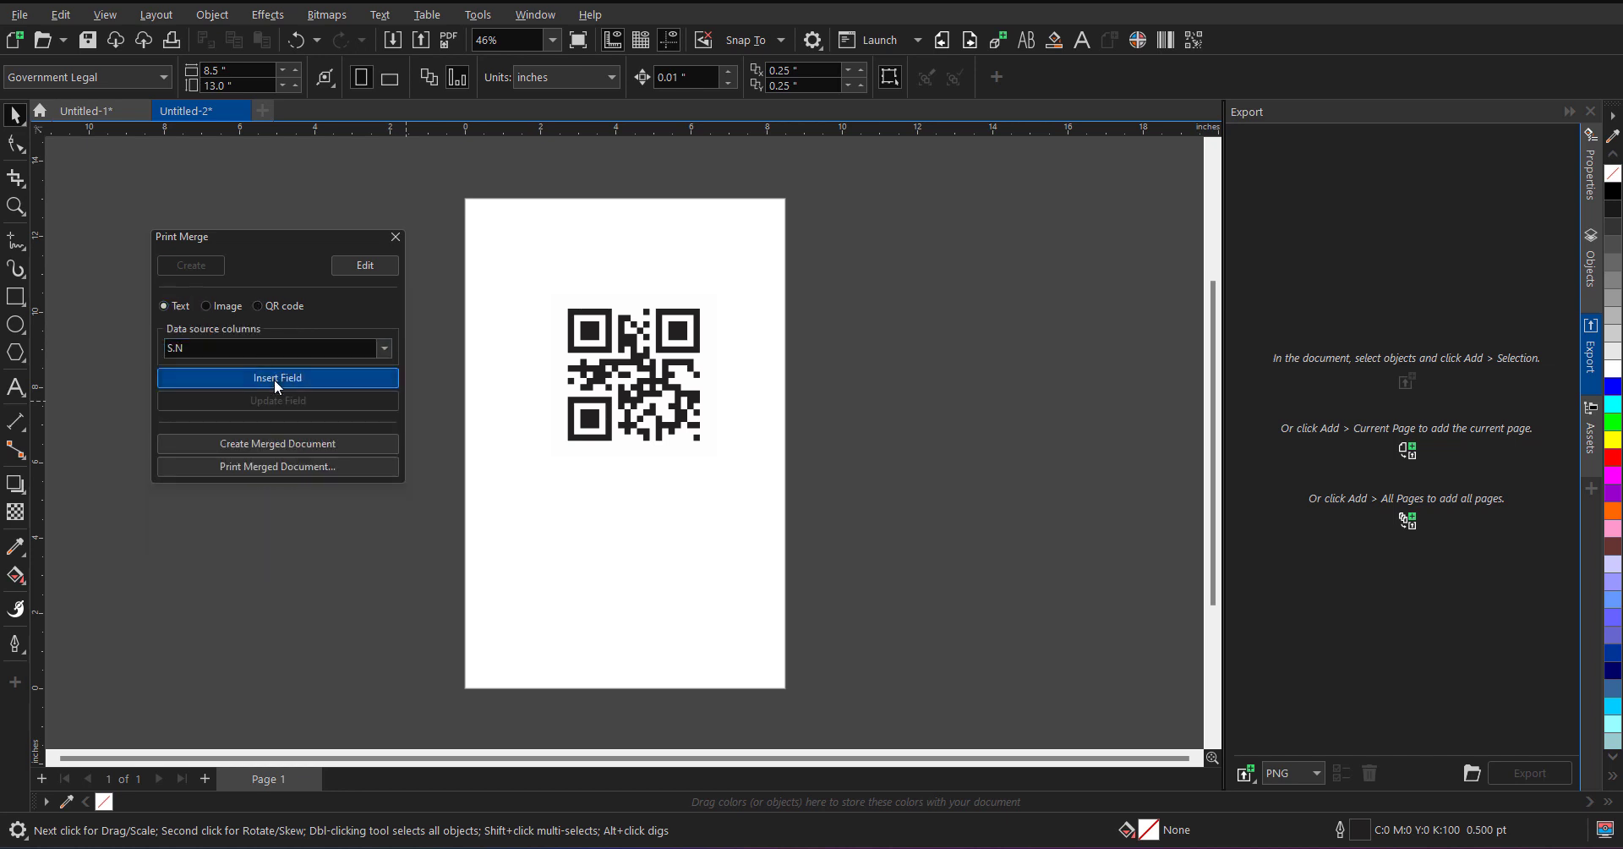
mouse_move(629, 445)
left_mouse_down()
mouse_move(640, 482)
mouse_move(627, 472)
left_mouse_up()
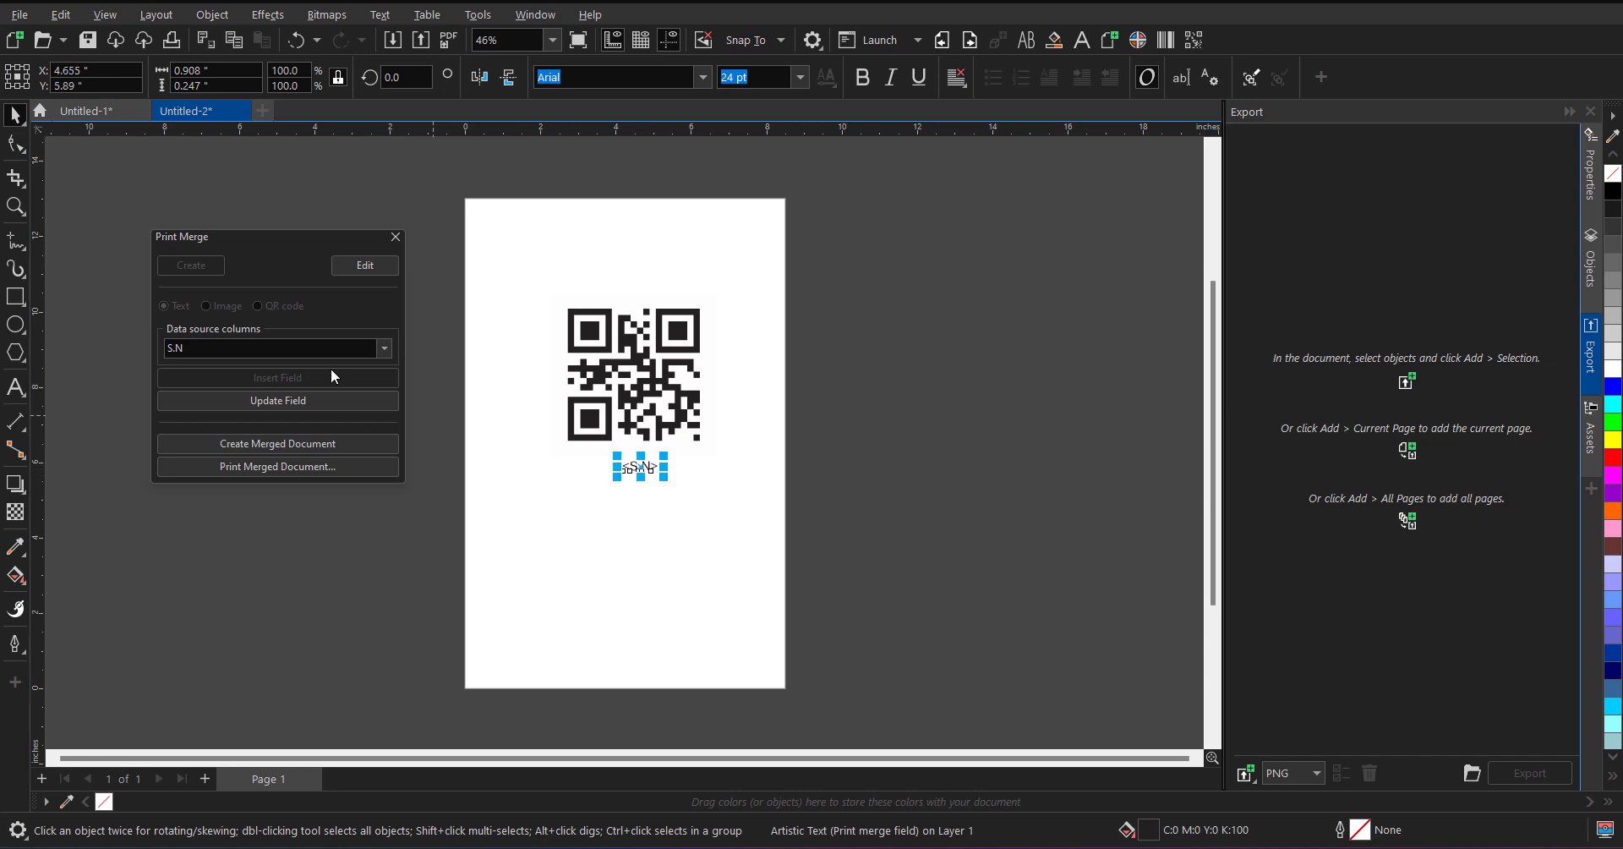
left_click(385, 349)
left_click(227, 389)
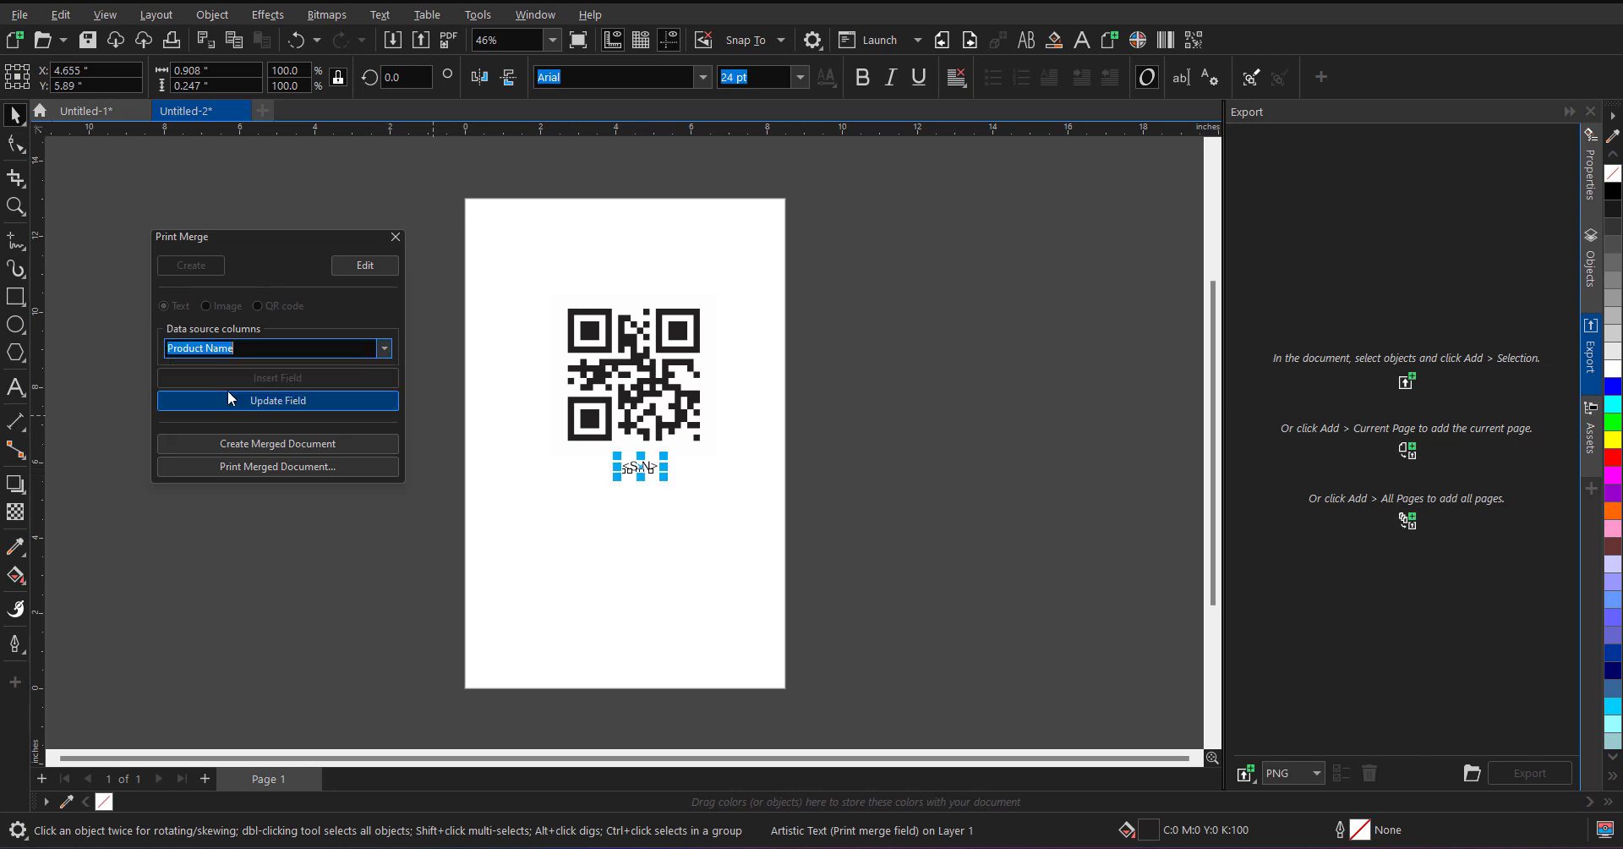
left_click(280, 400)
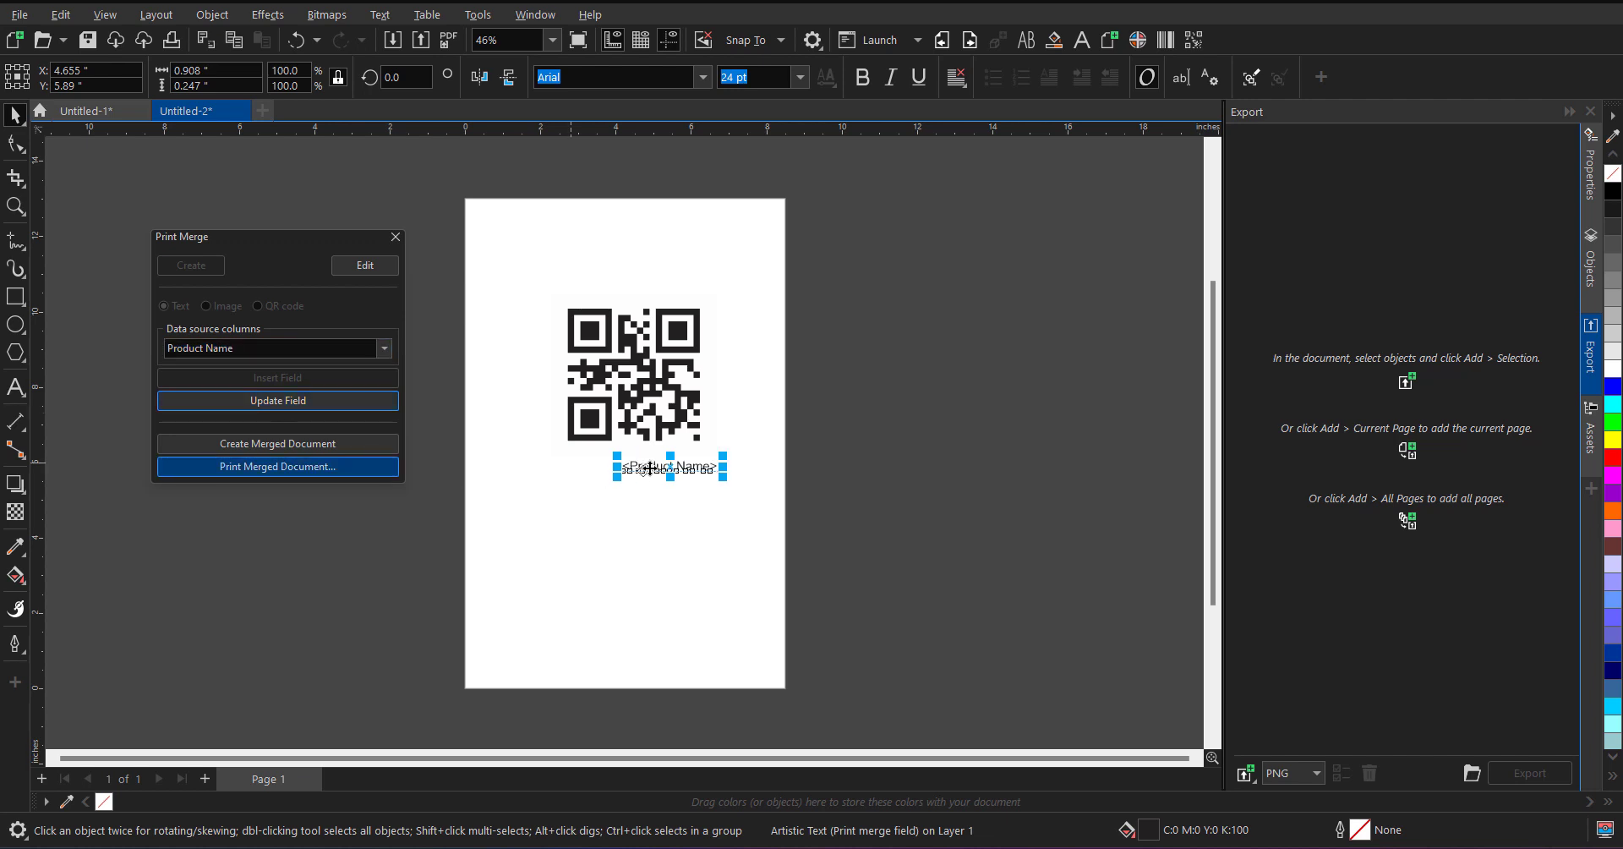
left_click_drag(623, 466, 621, 463)
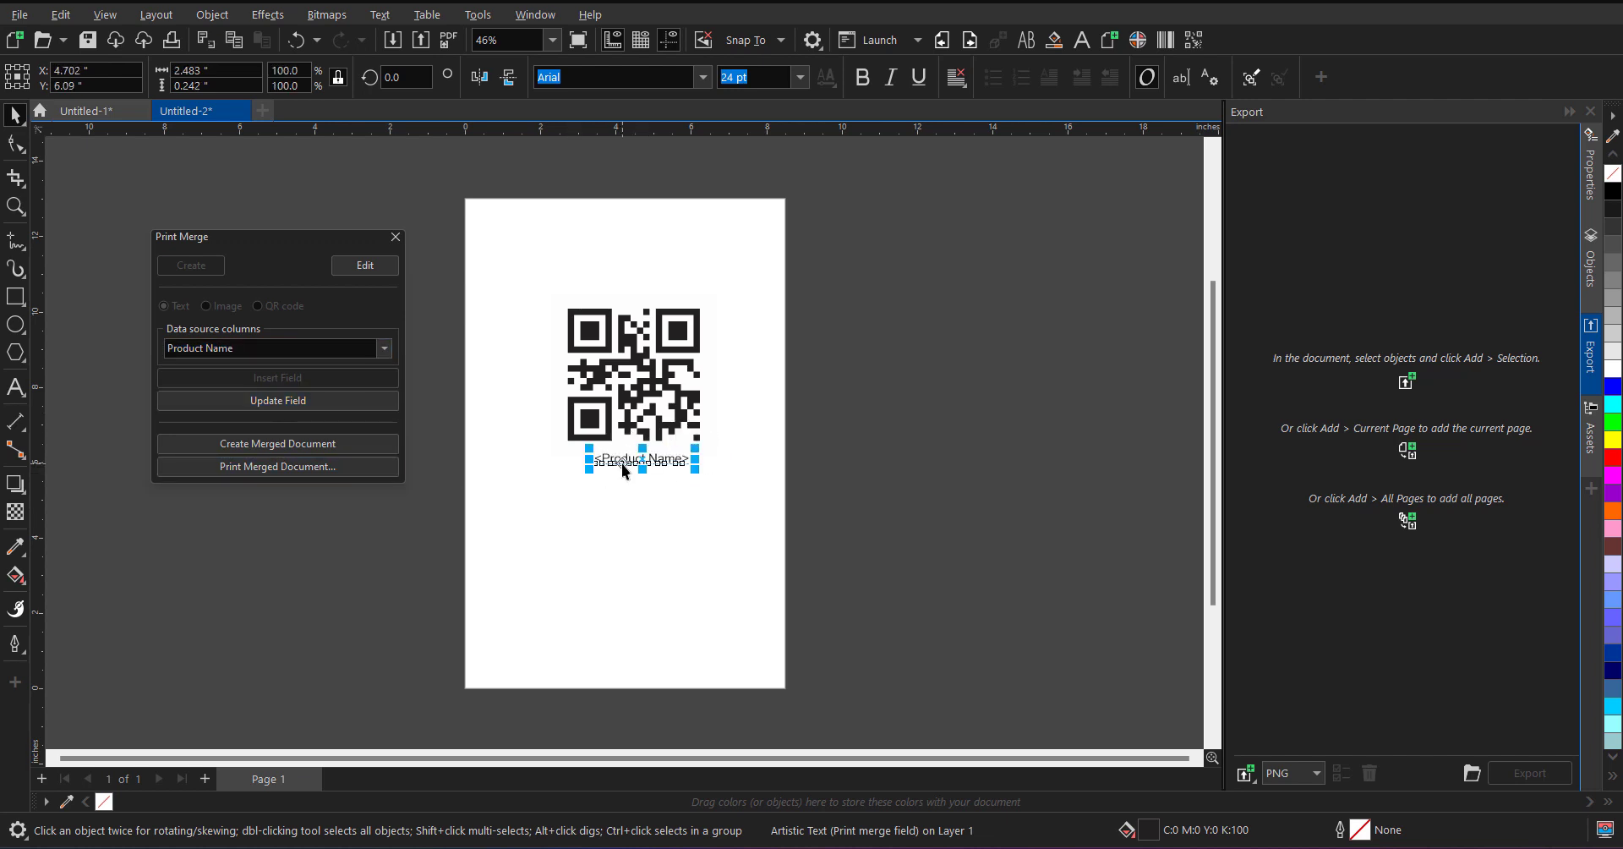
Generate the merged document, check pages 2–4, and select page 4's QR code and label
left_click(262, 448)
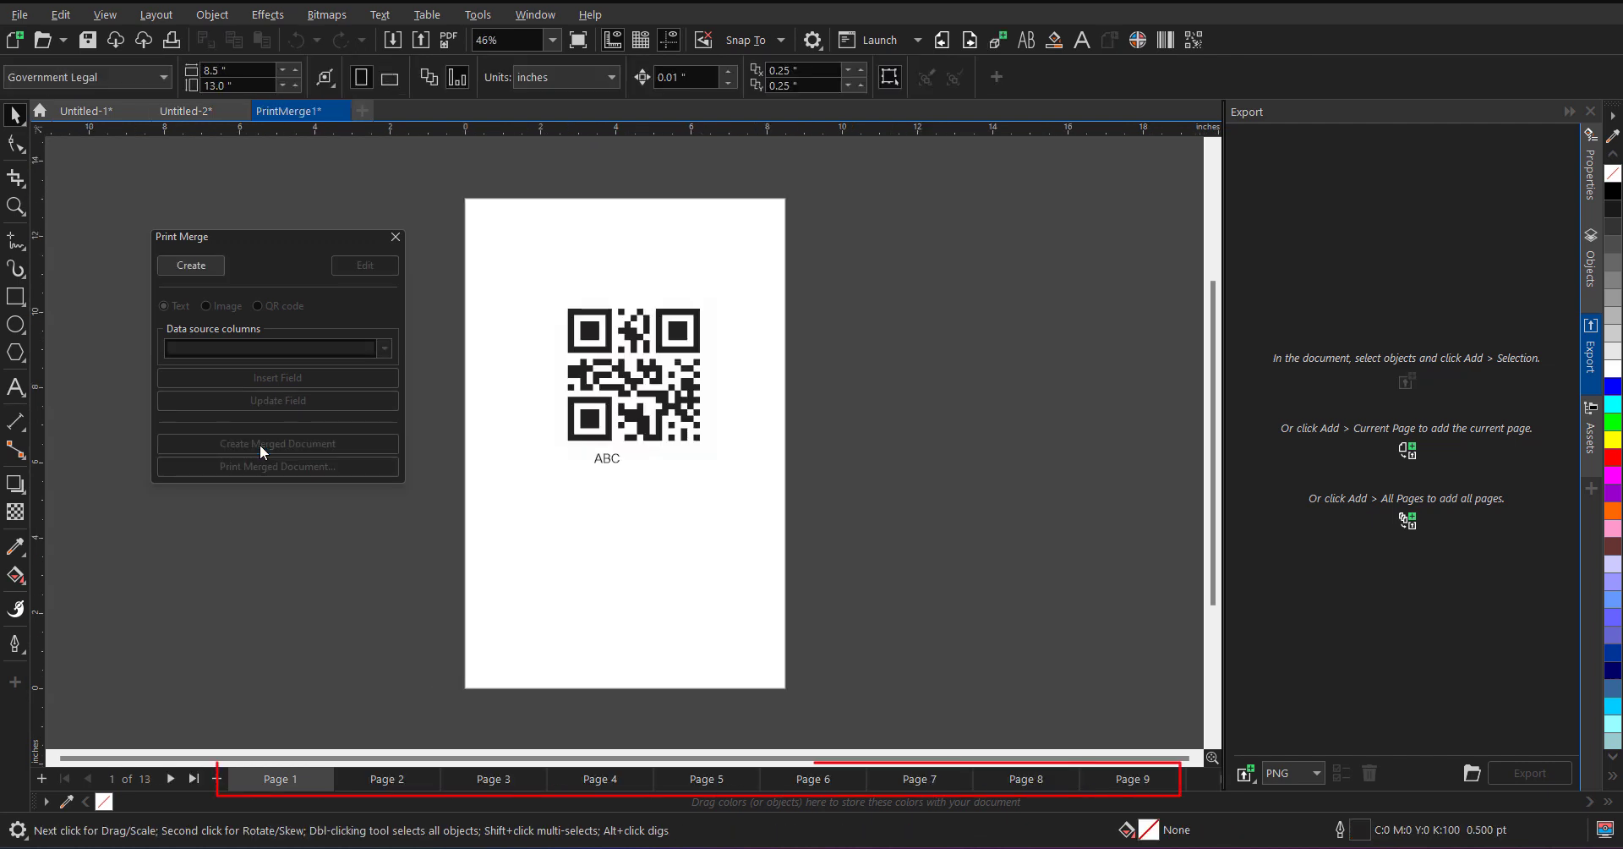
left_click(366, 774)
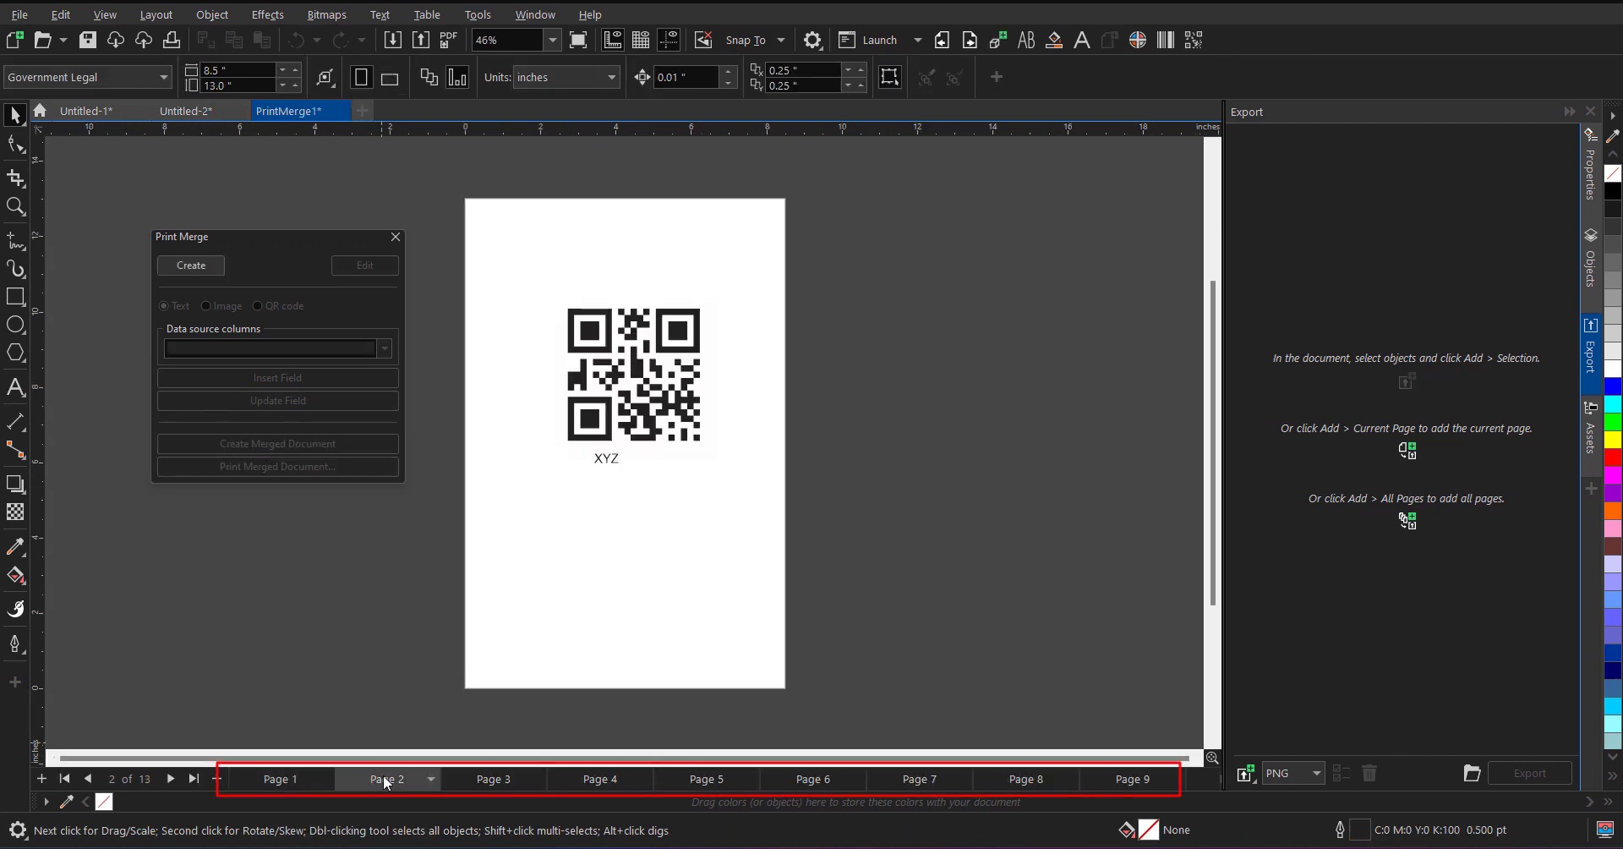
left_click(480, 778)
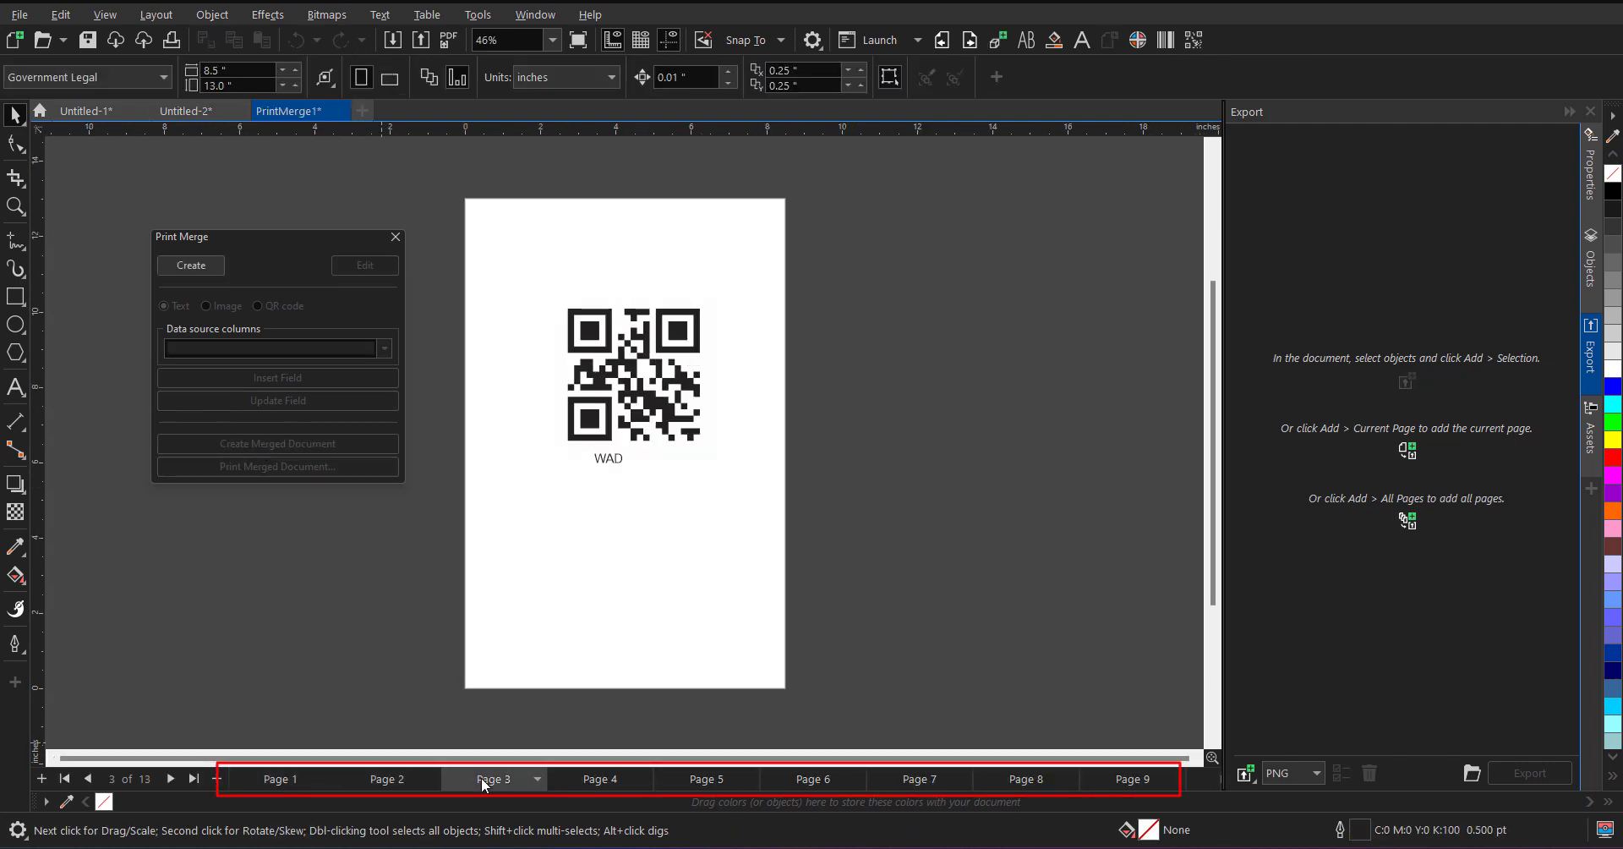
left_click(576, 777)
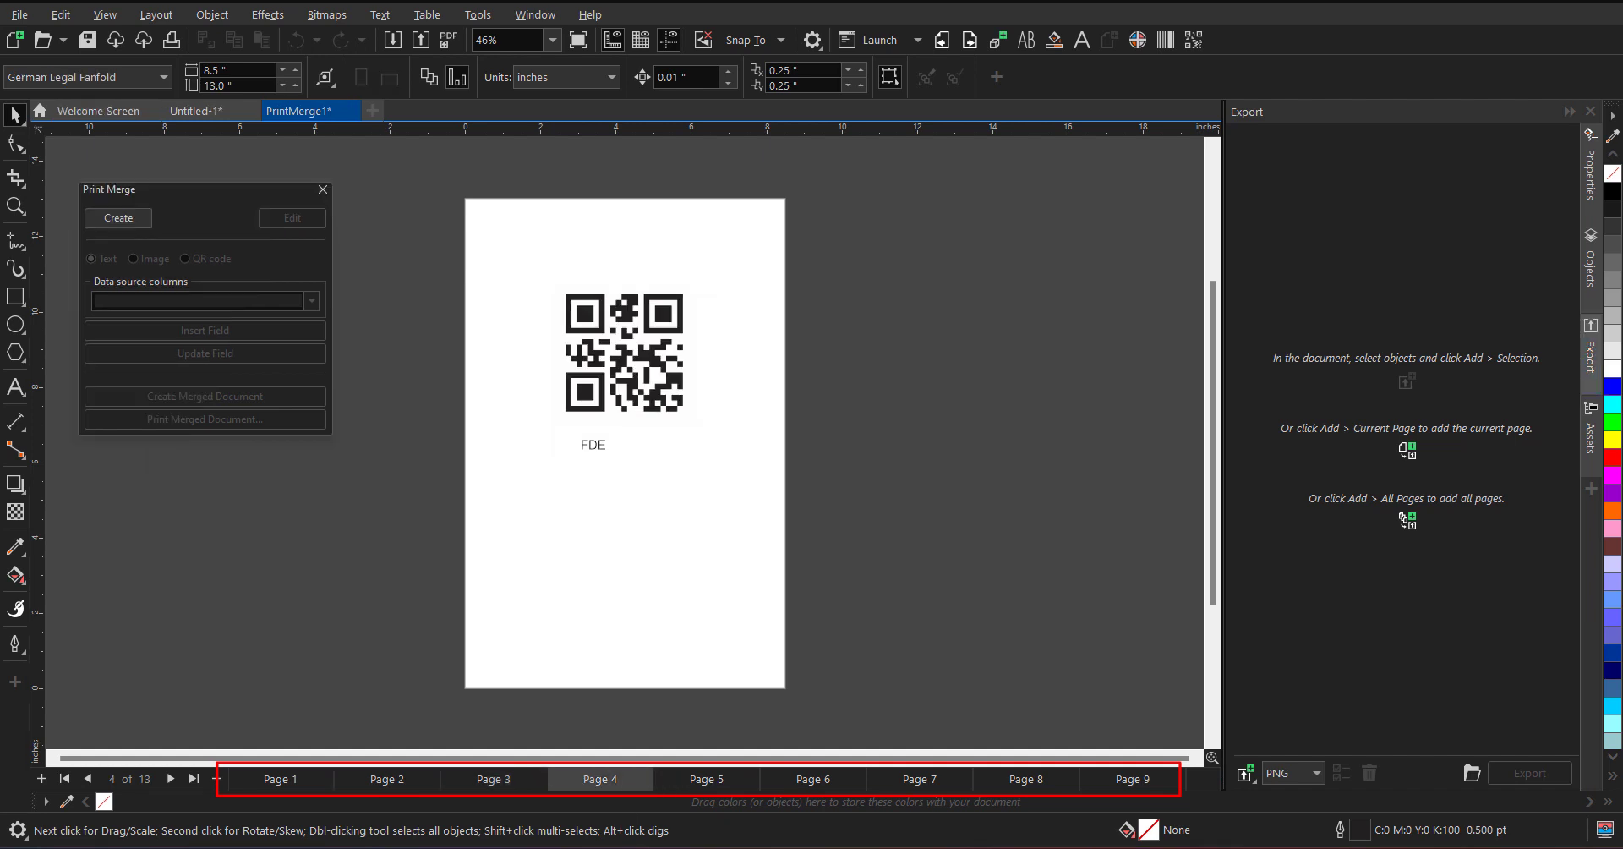
left_click_drag(434, 257, 803, 497)
Align the FDE label's centre with its QR code and open the print preview
key("c")
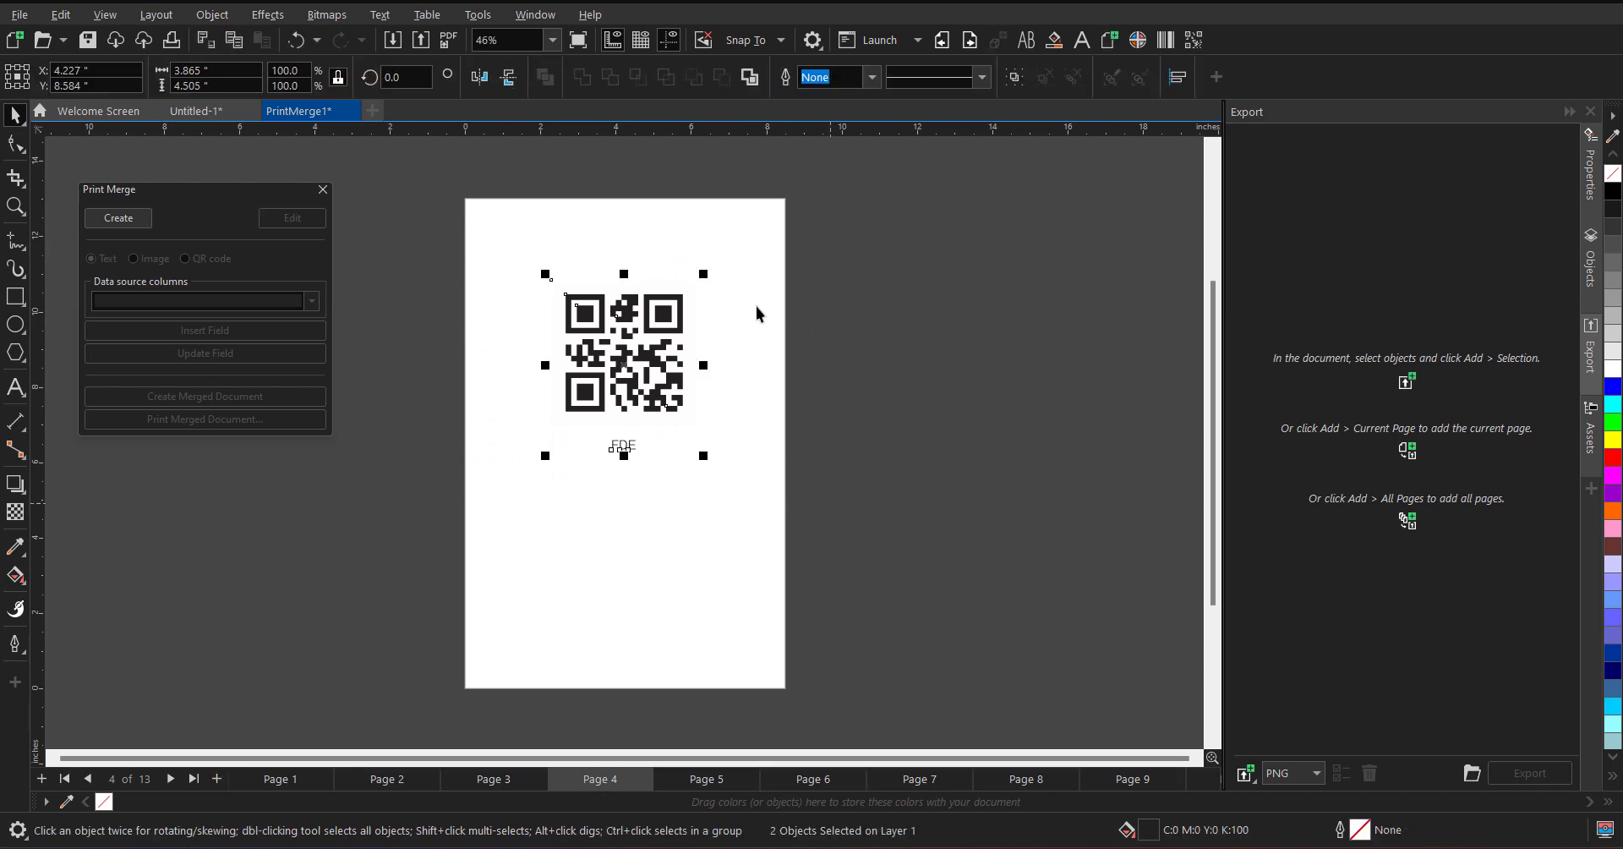
left_click(18, 14)
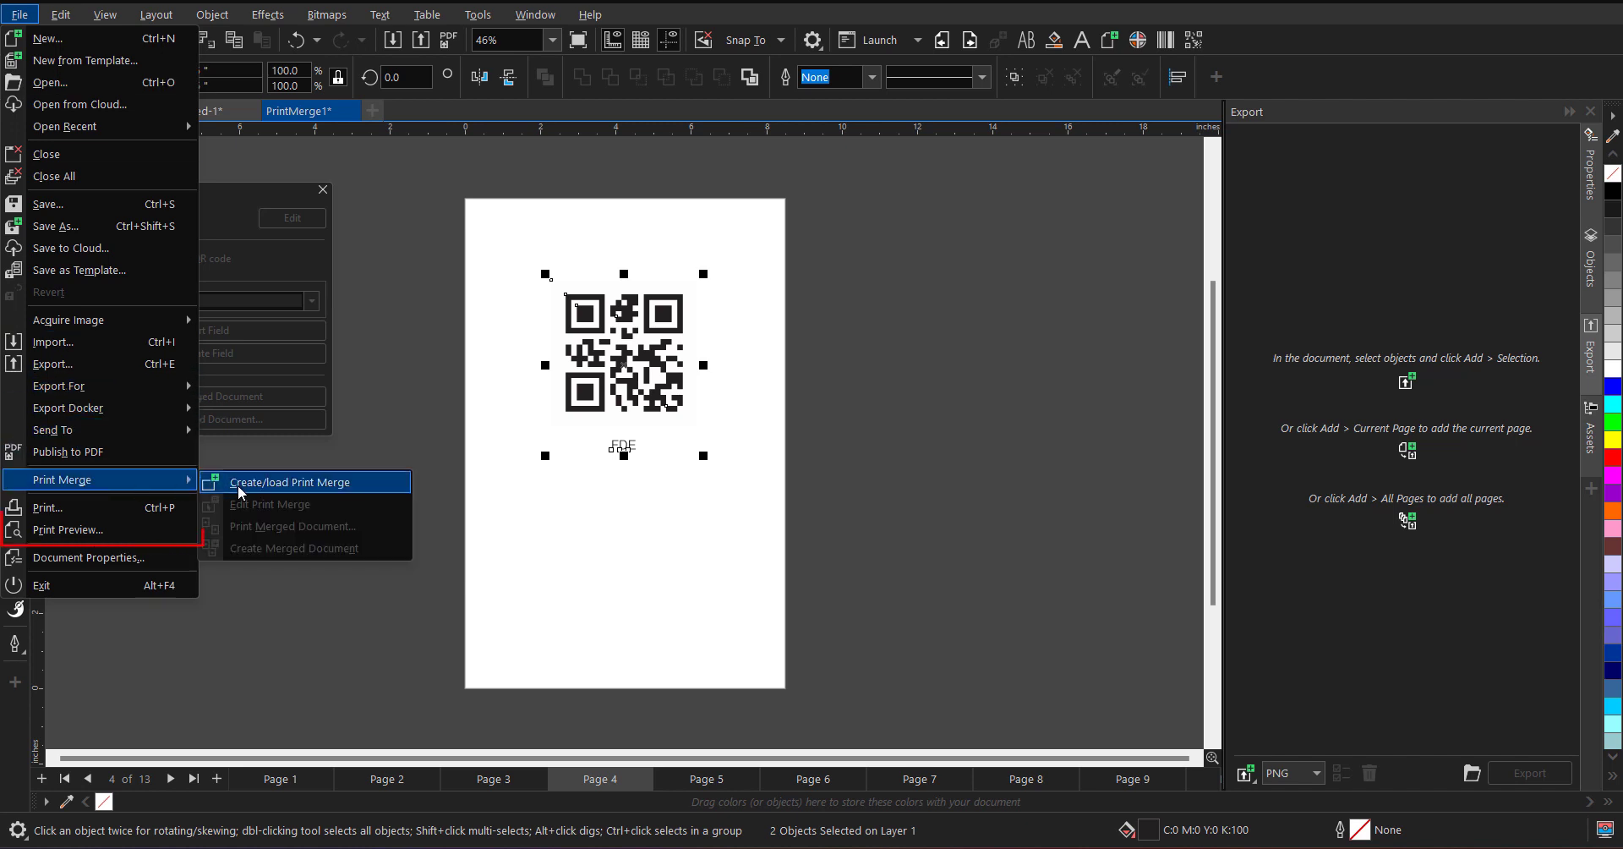
key("Escape")
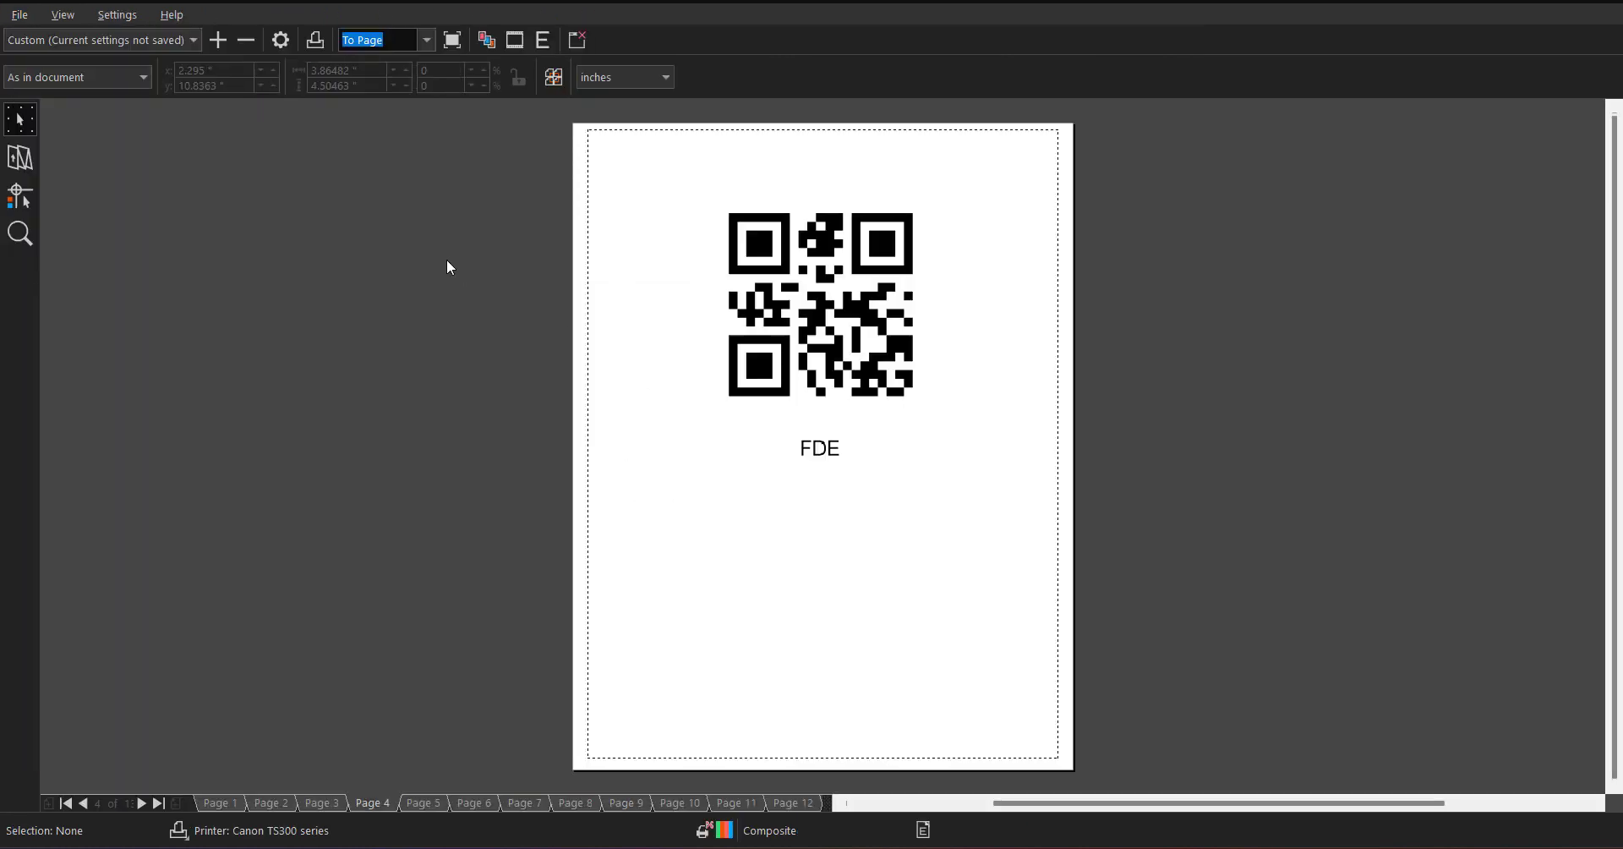
Set the imposition layout to 5 pages across by 1 down on one sheet
left_click(27, 163)
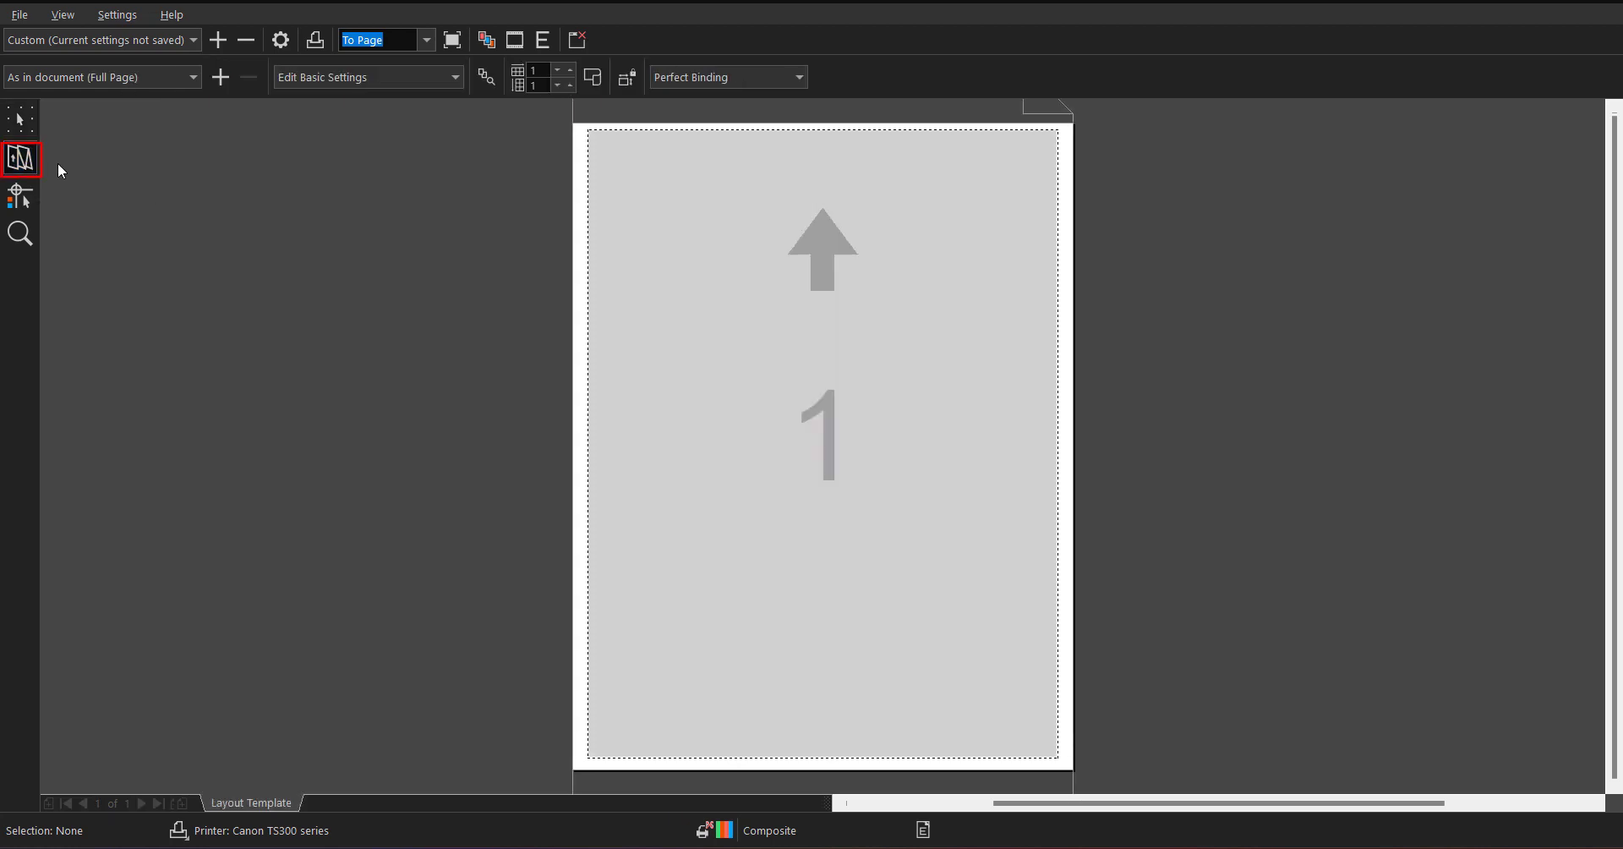
left_click(572, 71)
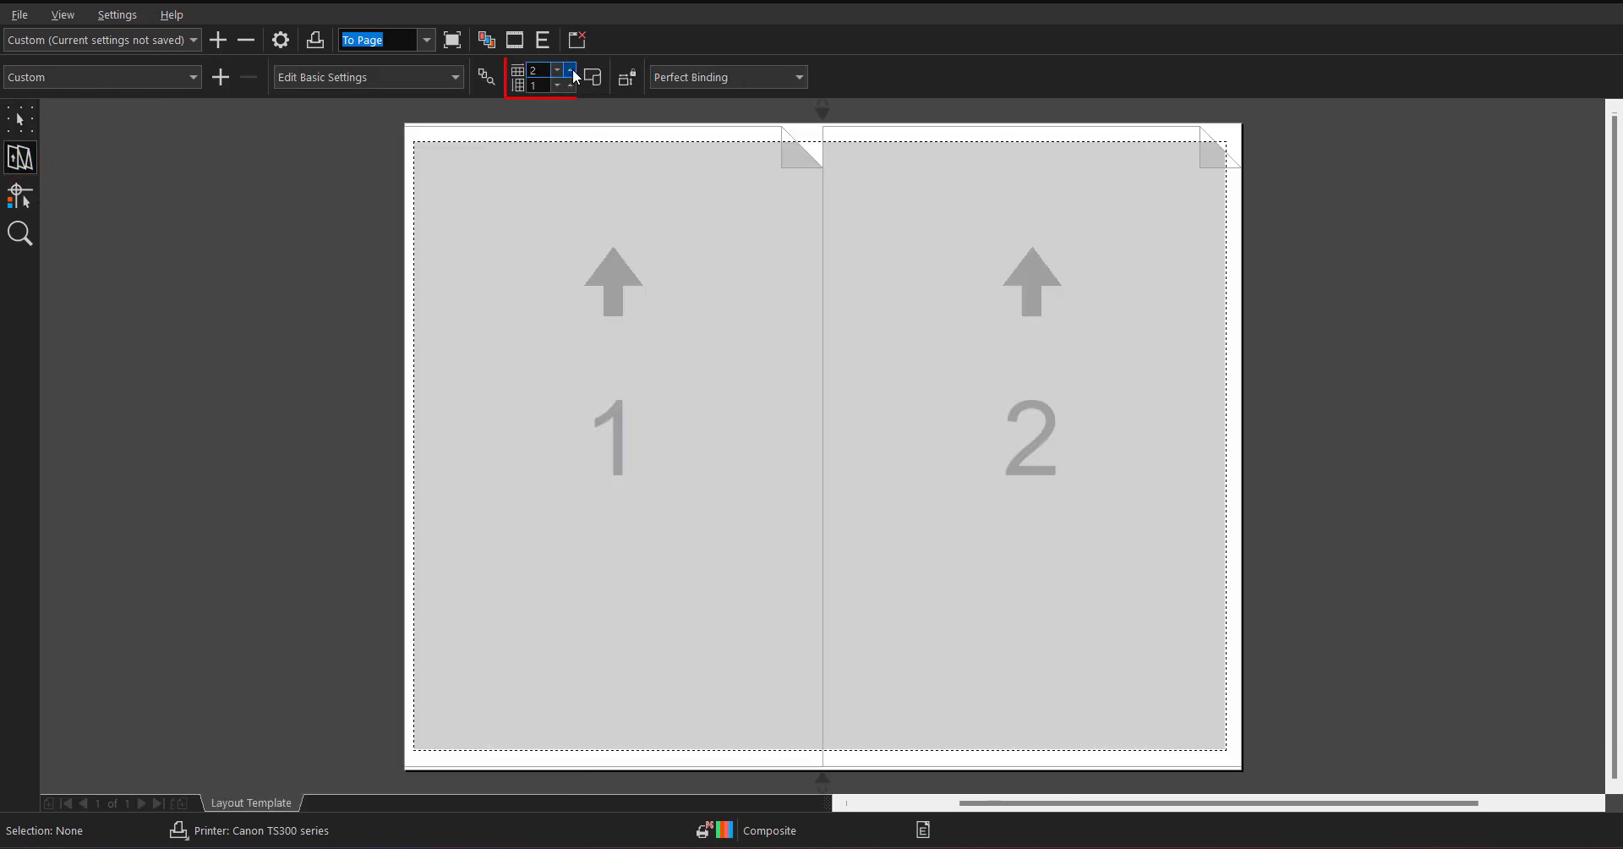
left_click(572, 71)
left_click(572, 71)
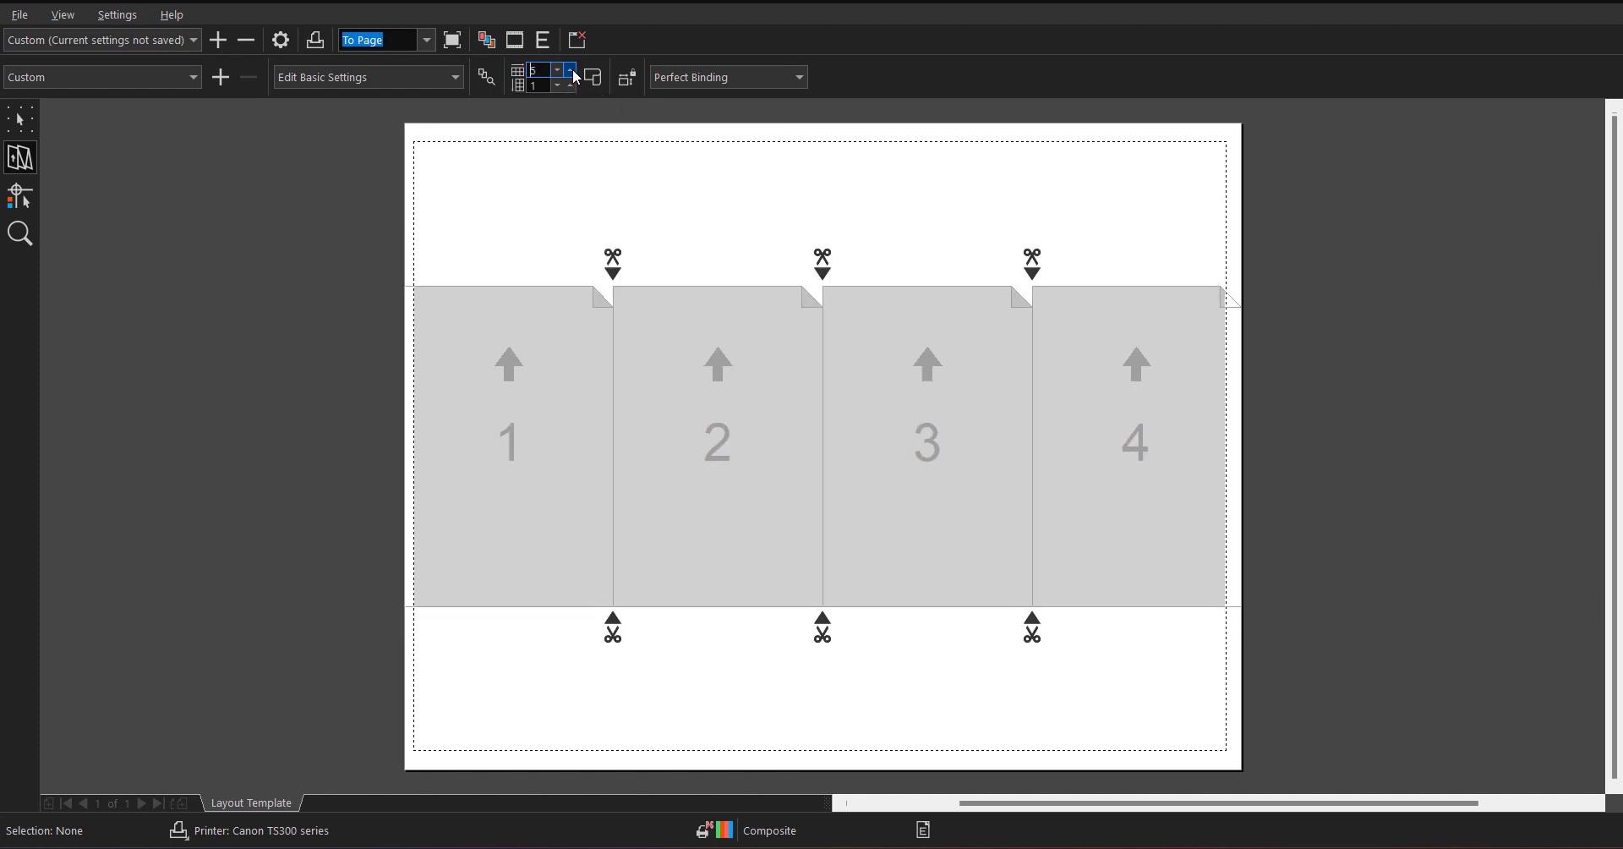
left_click(22, 118)
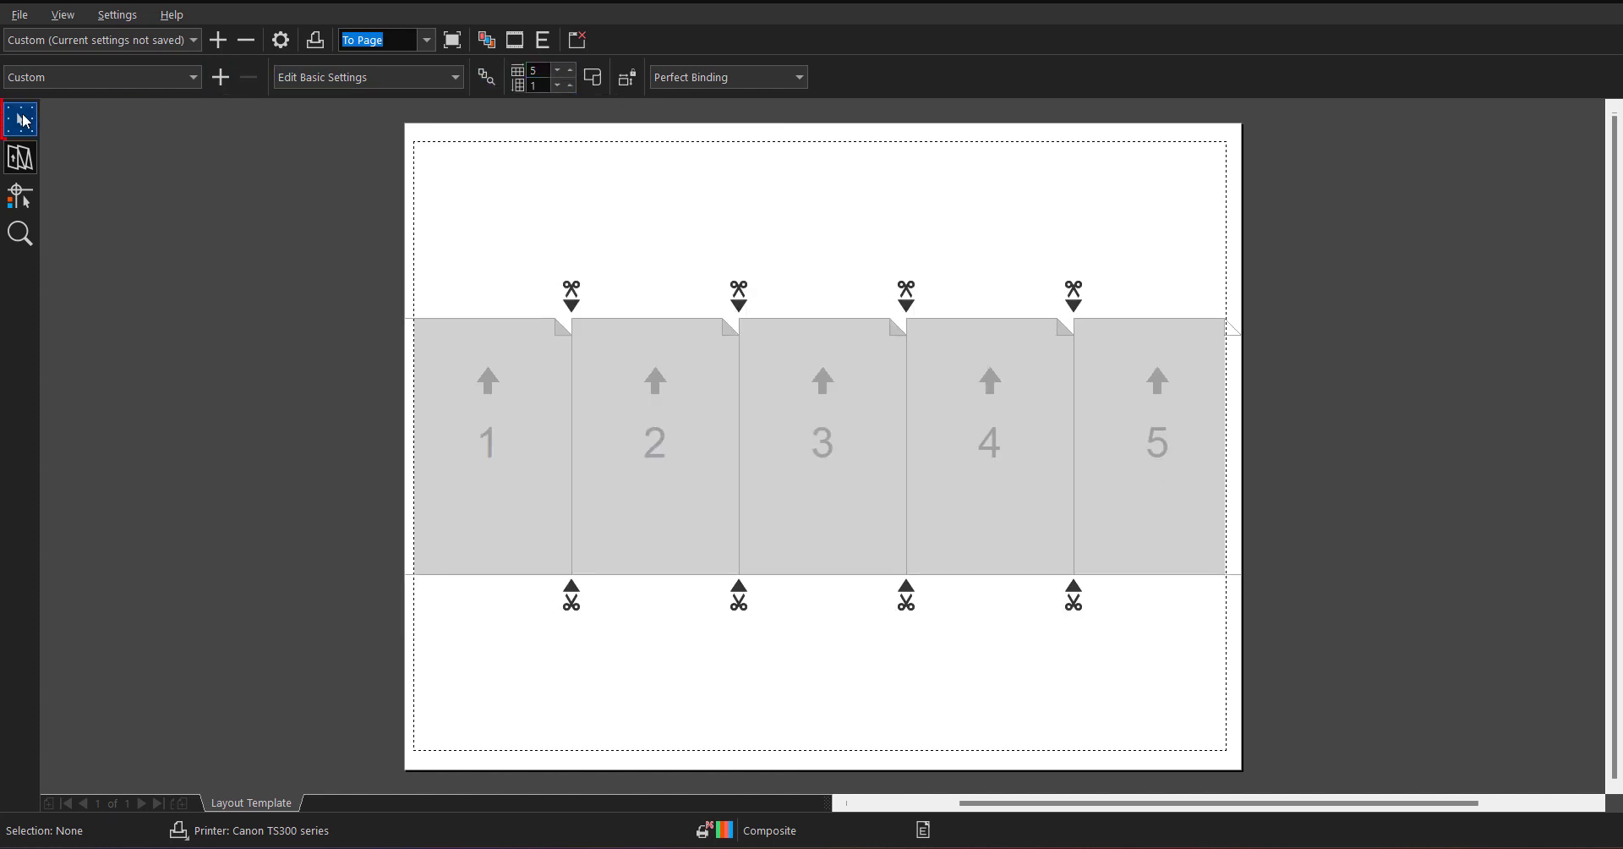